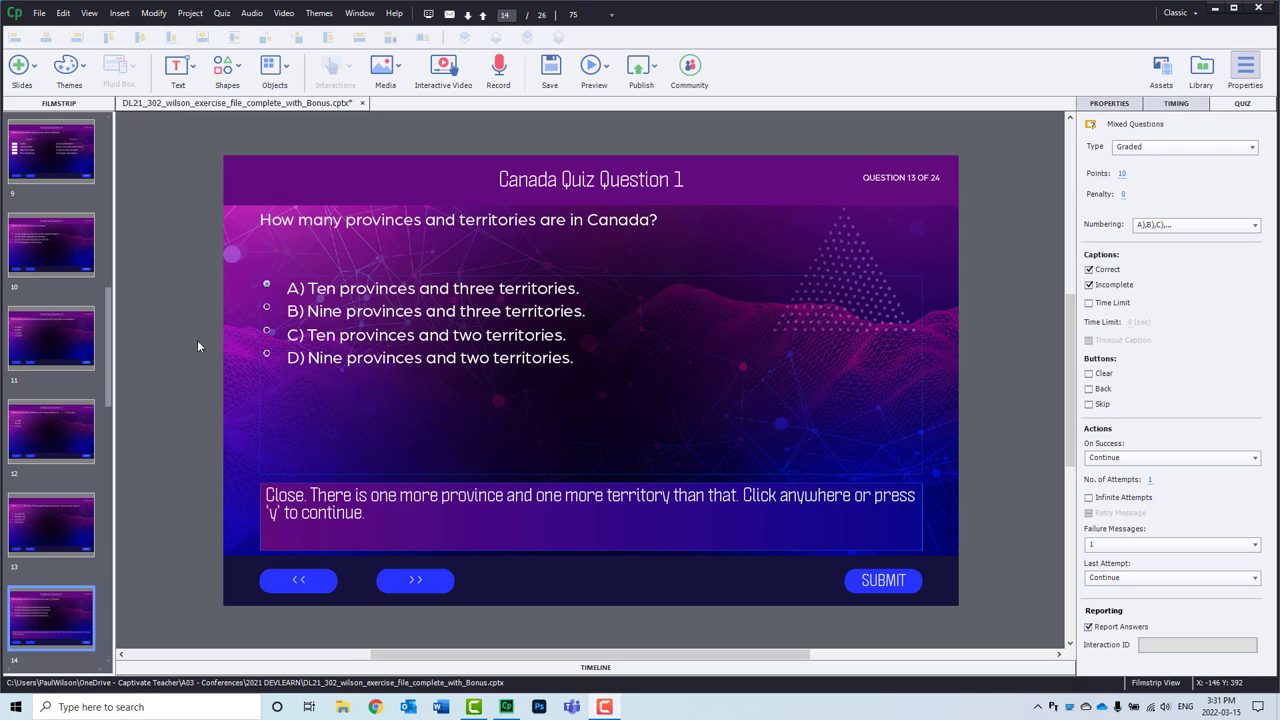
Step: Move the five Canada quiz question slides, 2 through 6, into Pool1
{"action": "left_click_drag", "start_coordinate": [108, 352], "coordinate": [108, 160]}
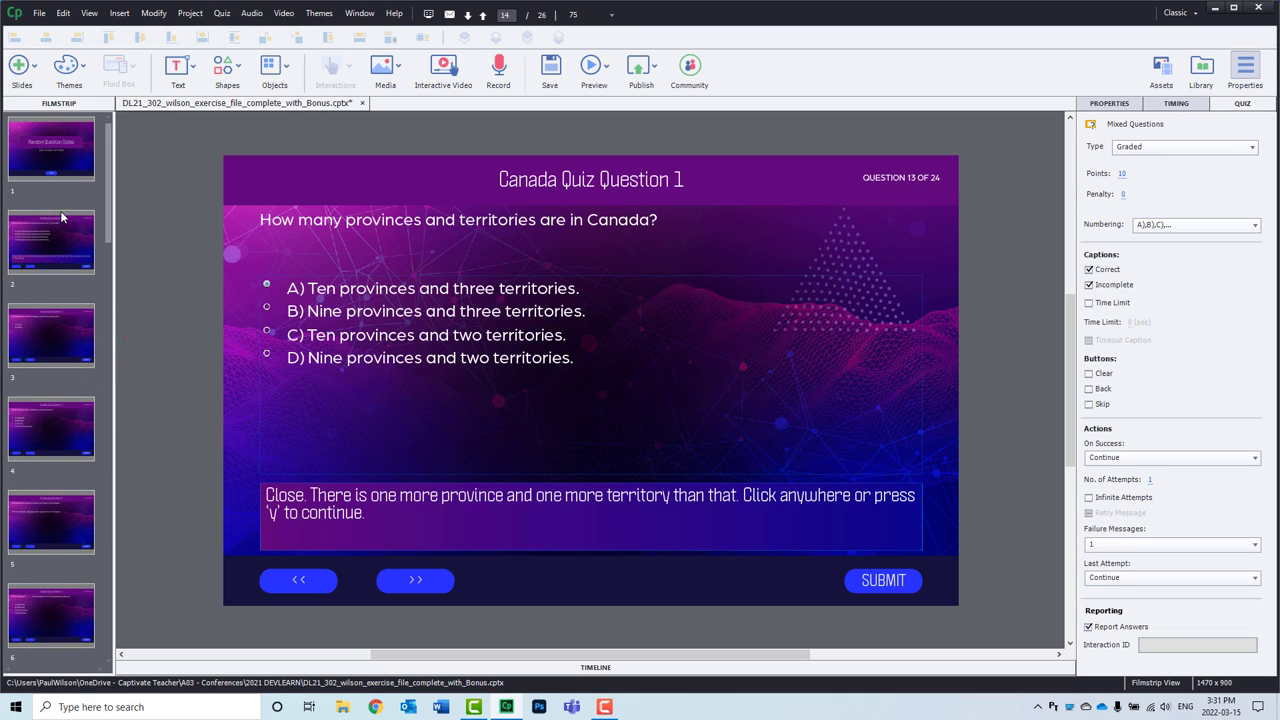
{"action": "left_click", "coordinate": [44, 262]}
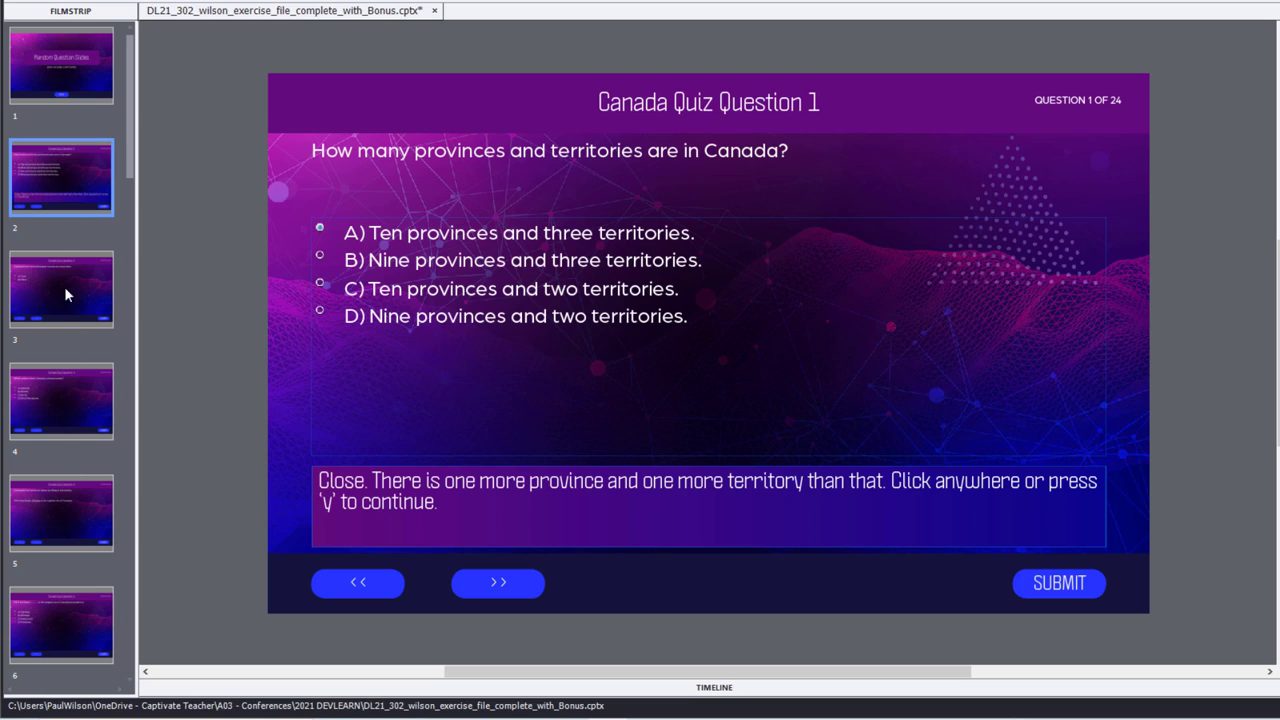
{"action": "left_click", "coordinate": [62, 626], "text": "shift"}
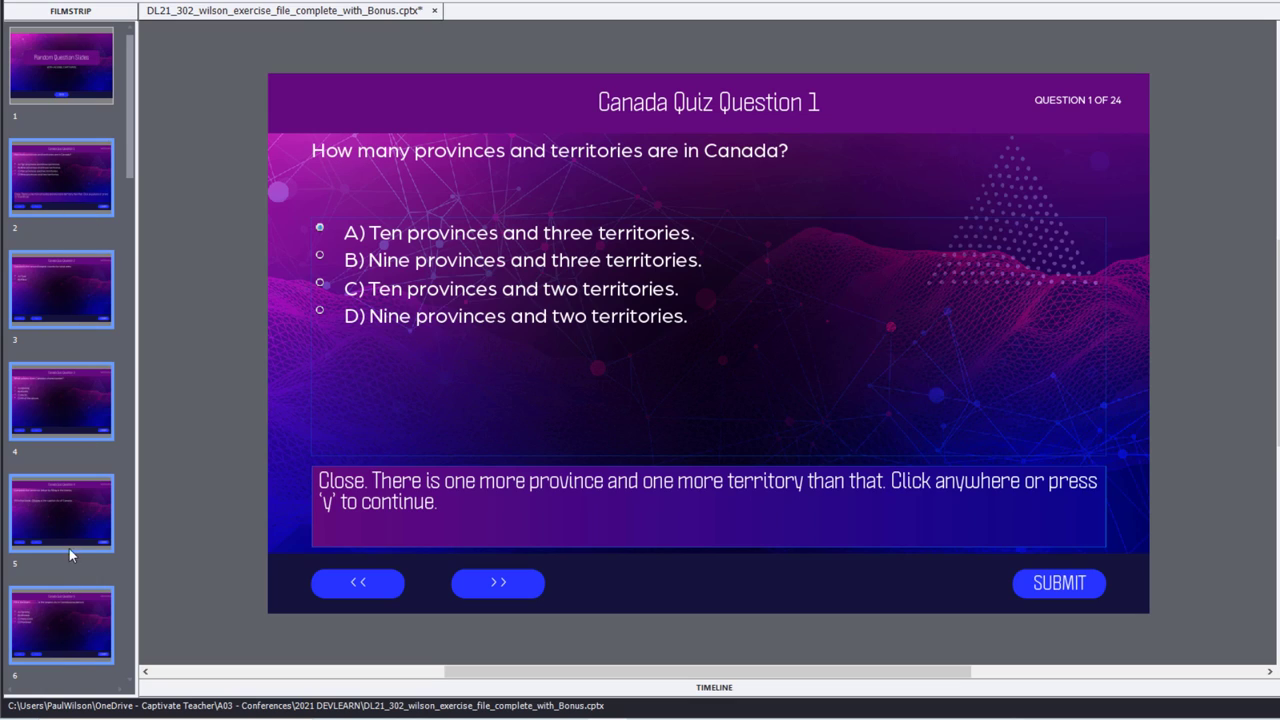
{"action": "right_click", "coordinate": [74, 177]}
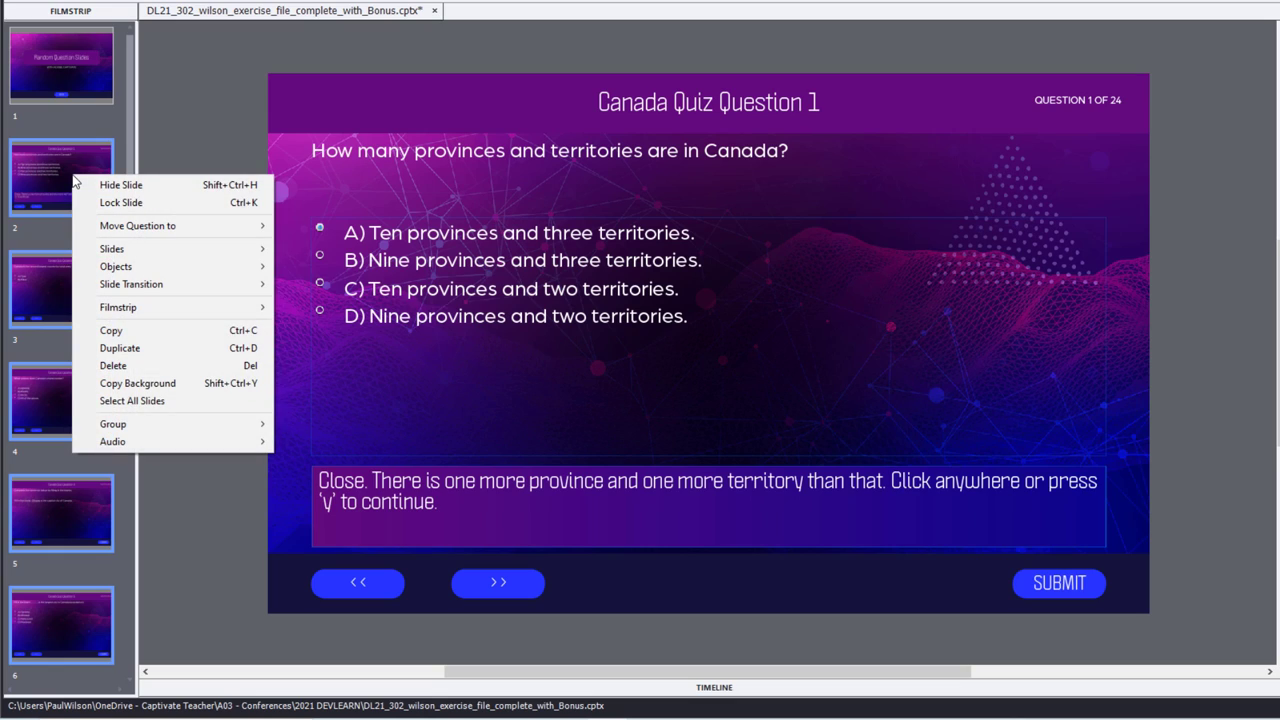
{"action": "mouse_move", "coordinate": [138, 236]}
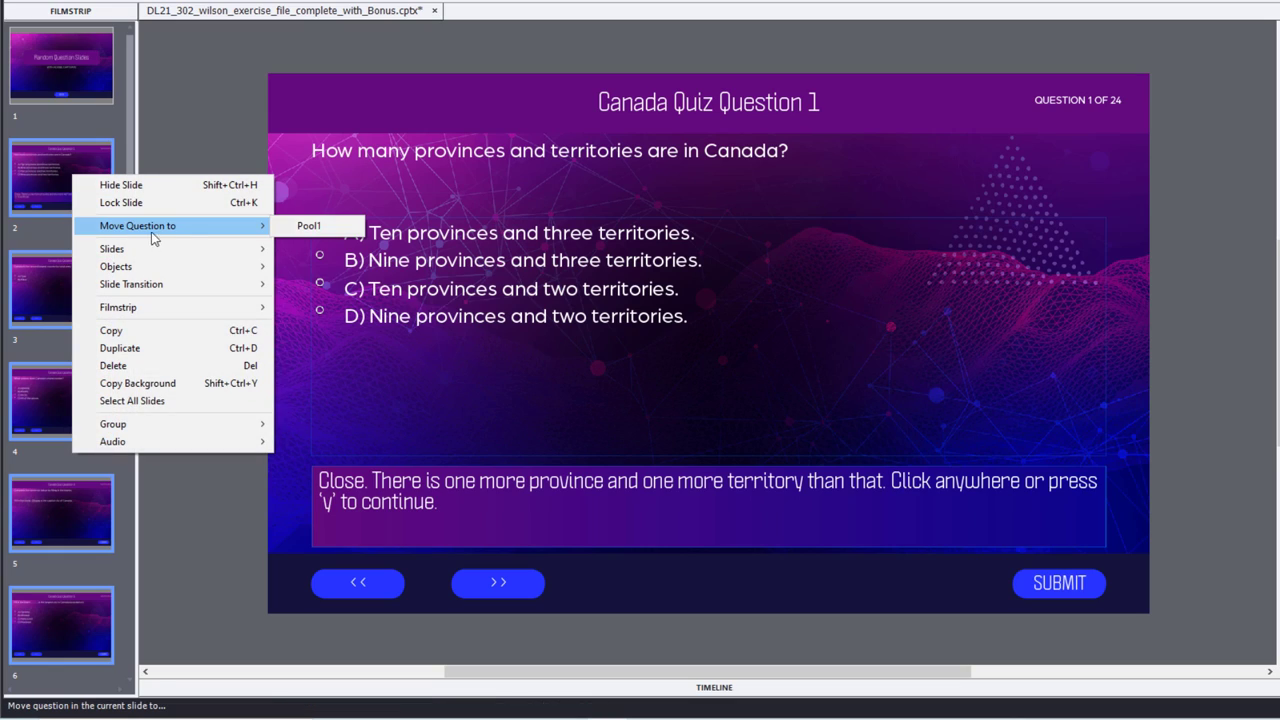
{"action": "left_click", "coordinate": [313, 226]}
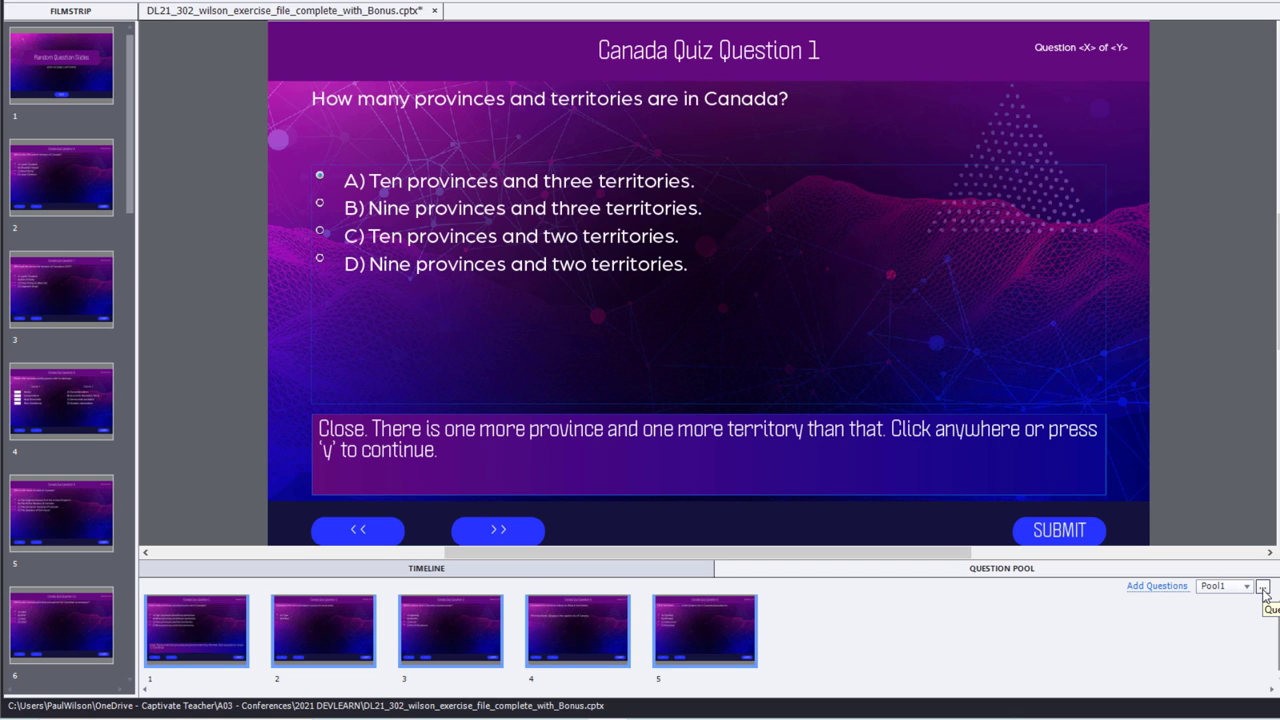
Step: In the Question Pool Manager, add three new pools: Pool2, Pool3 and Pool4
{"action": "left_click", "coordinate": [1263, 589]}
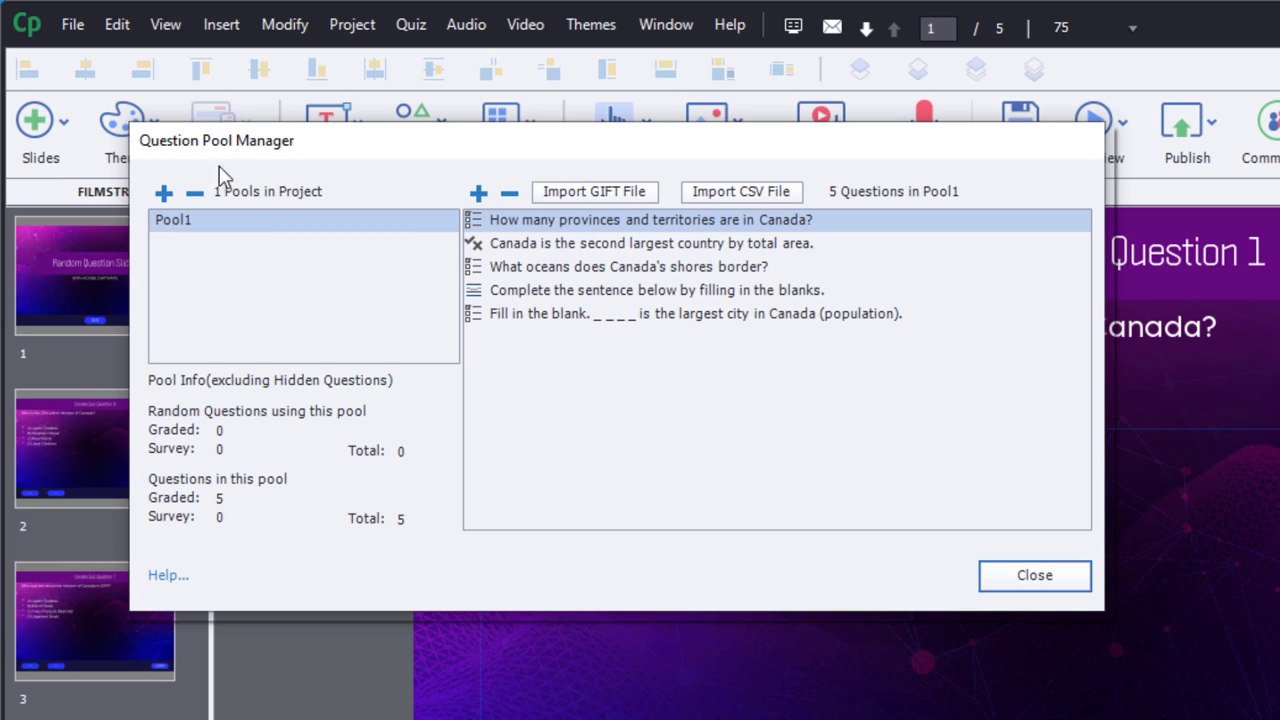
{"action": "left_click", "coordinate": [164, 194]}
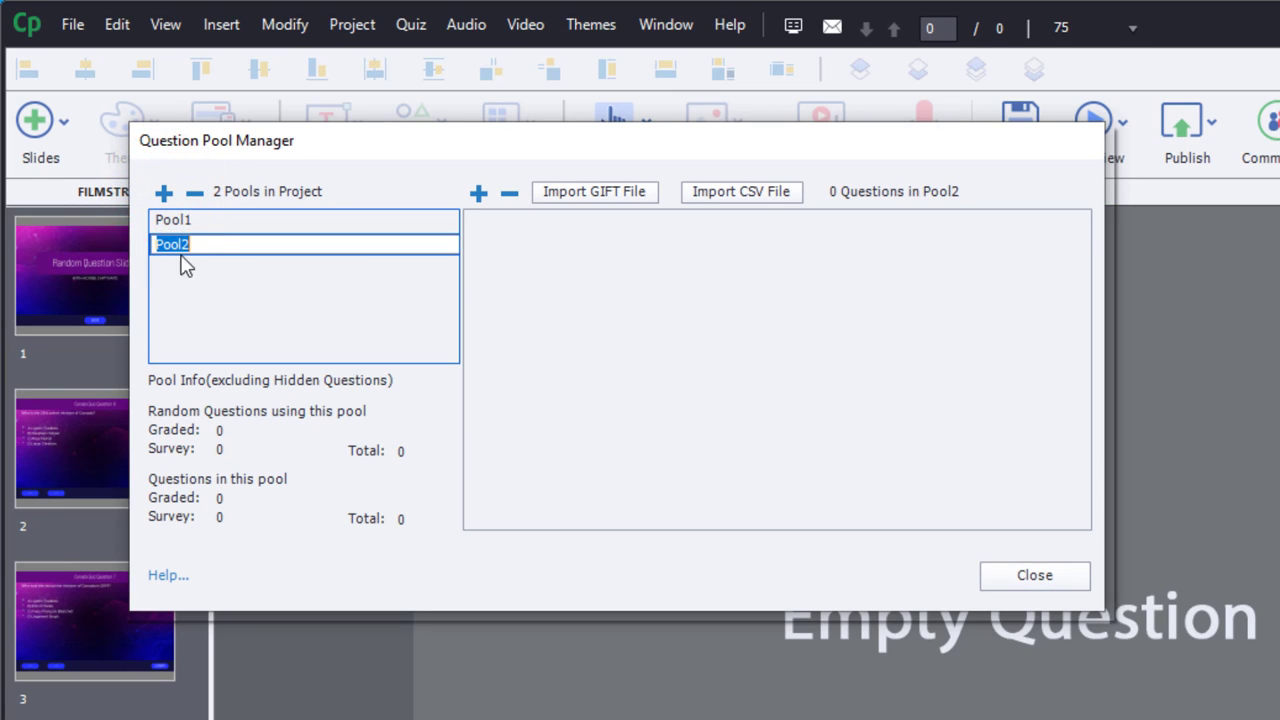
{"action": "left_click", "coordinate": [164, 194]}
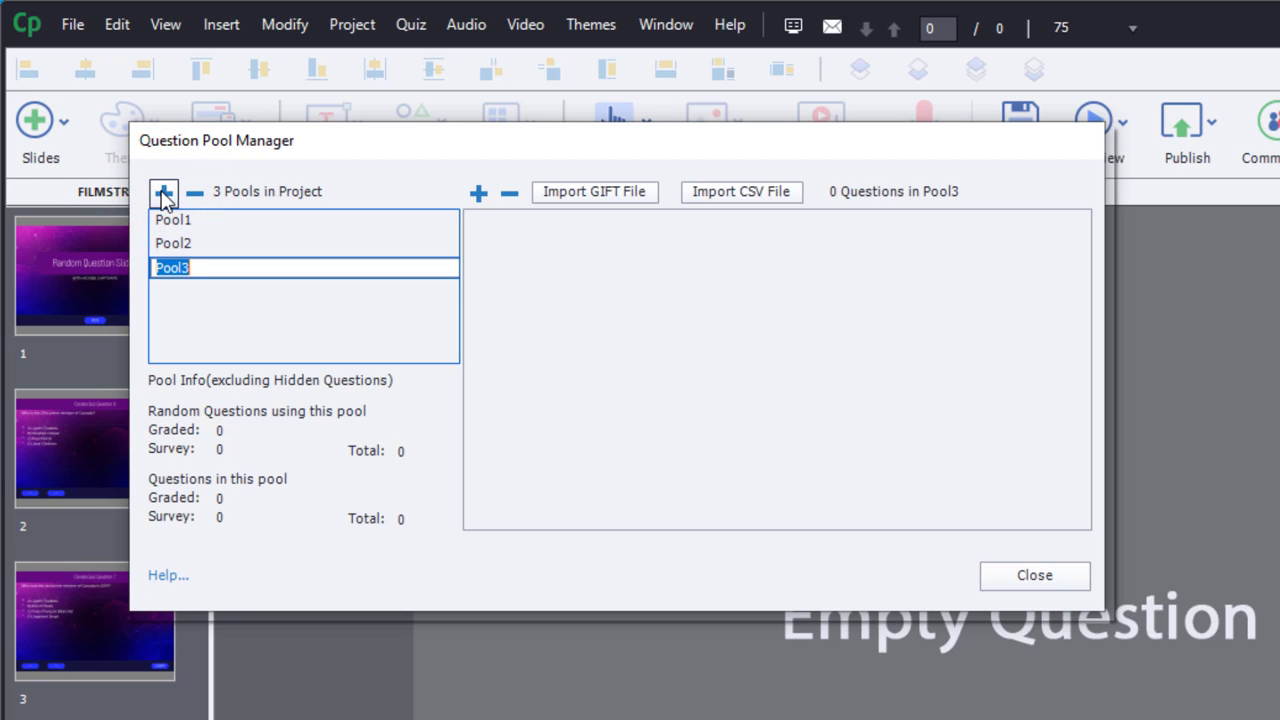
{"action": "left_click", "coordinate": [164, 194]}
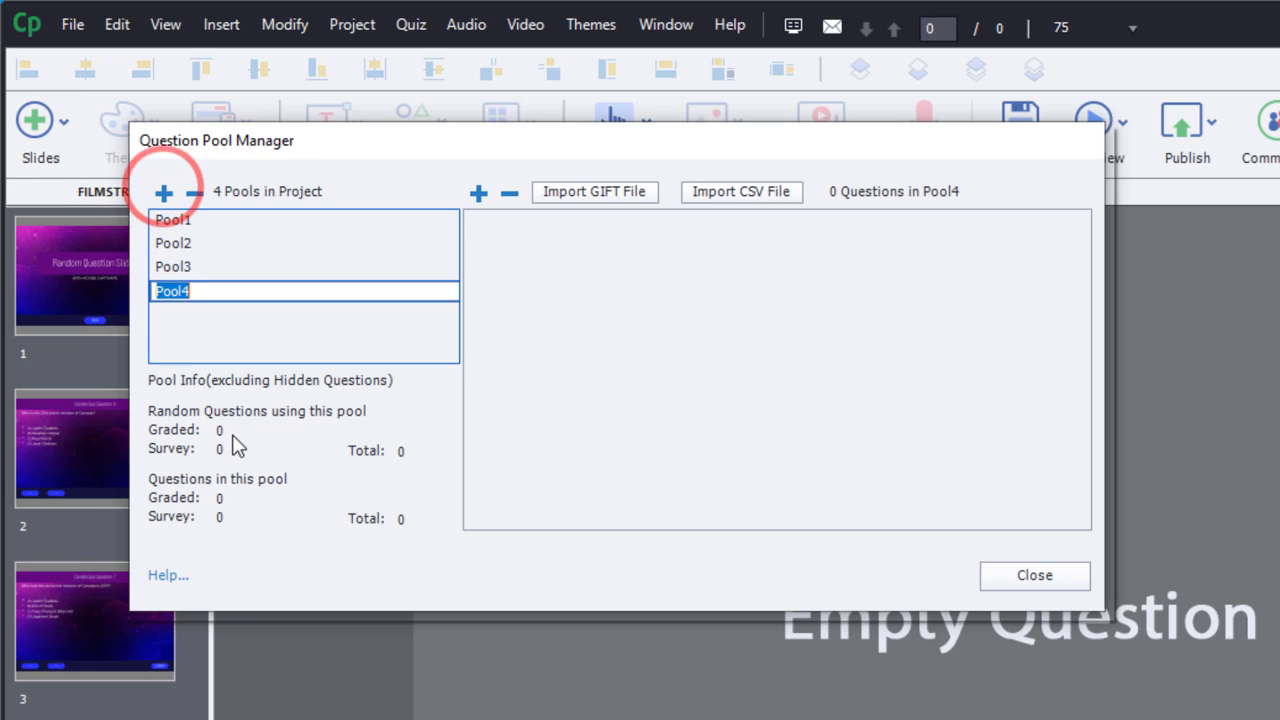
Step: Rename Pool1 to objective1
{"action": "right_click", "coordinate": [181, 219]}
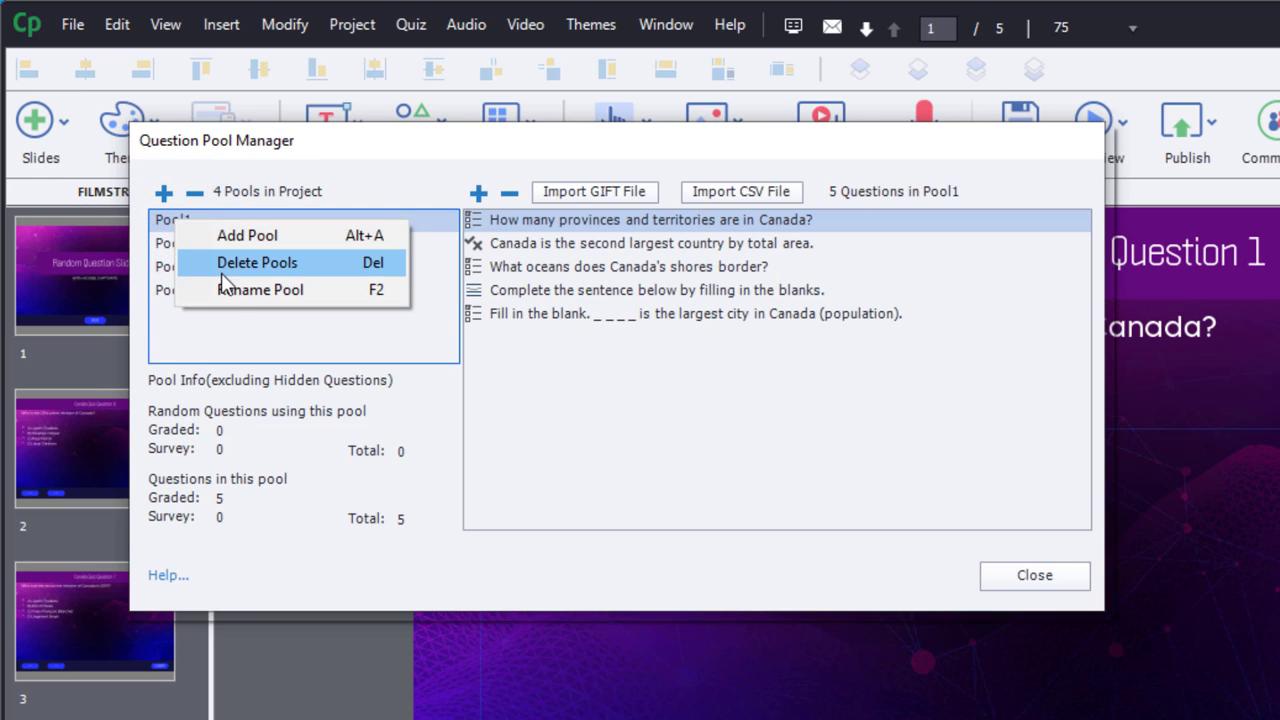
{"action": "left_click", "coordinate": [226, 289]}
{"action": "left_click", "coordinate": [181, 221]}
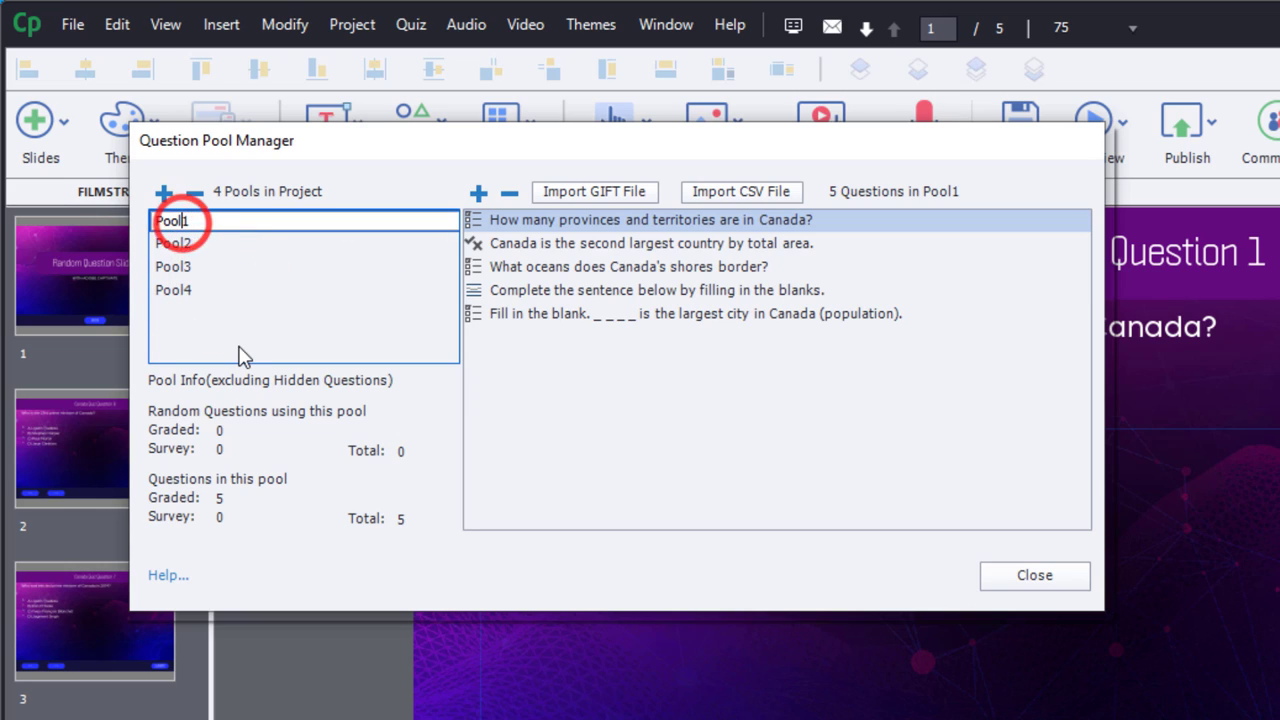
{"action": "key", "text": "BackSpace"}
{"action": "key", "text": "BackSpace"}
{"action": "key", "text": "BackSpace"}
{"action": "key", "text": "BackSpace"}
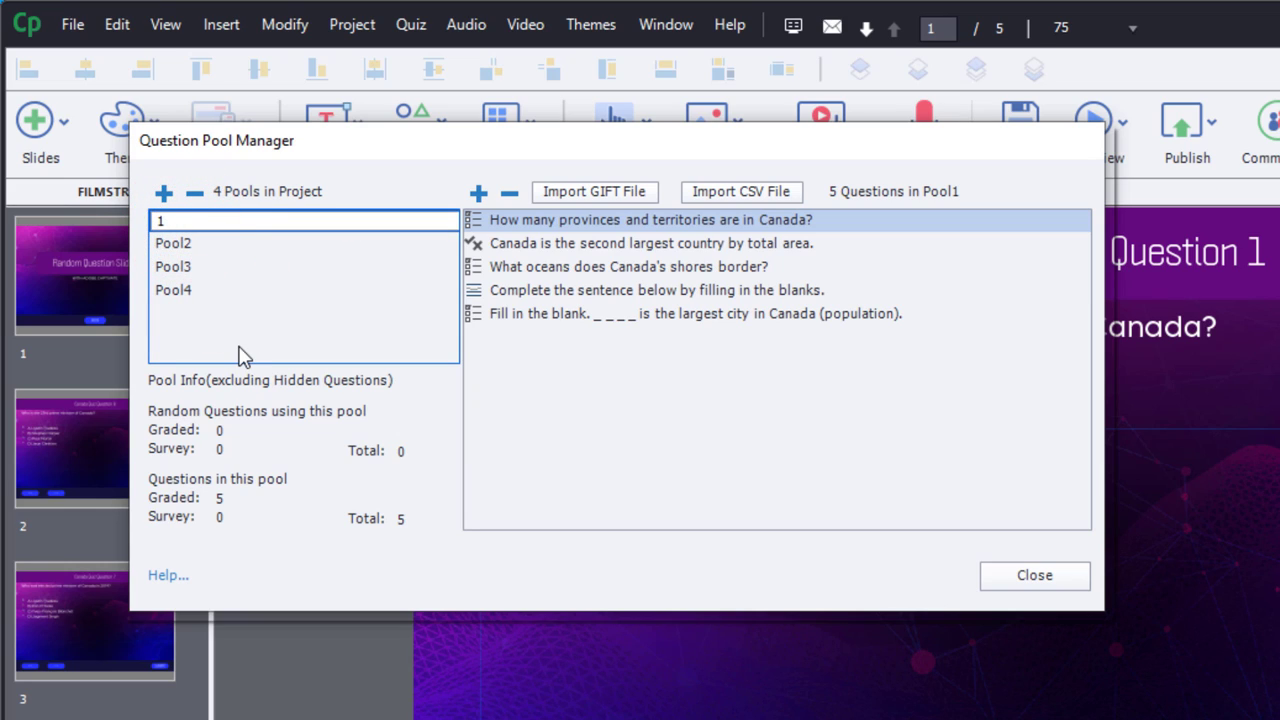
{"action": "type", "text": "objective"}
{"action": "key", "text": "ctrl+a"}
{"action": "key", "text": "ctrl+c"}
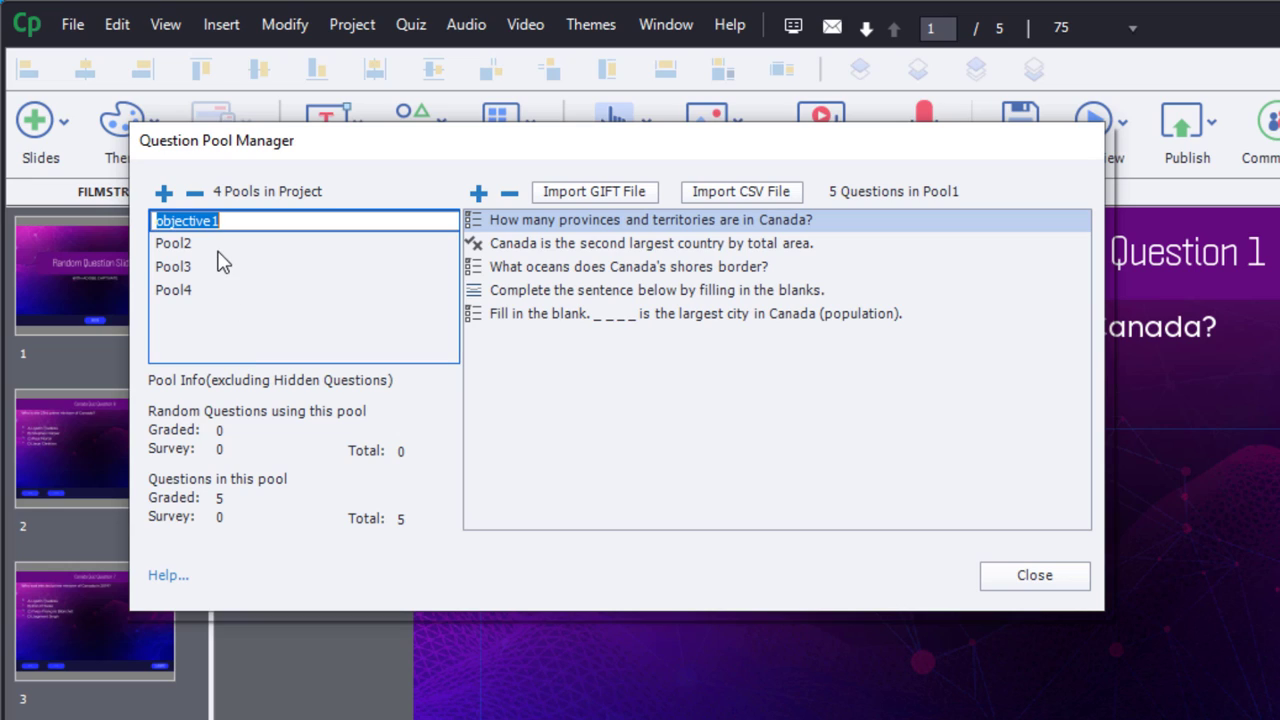
{"action": "left_click", "coordinate": [180, 248]}
Step: Rename Pool2 to objective2
{"action": "right_click", "coordinate": [199, 253]}
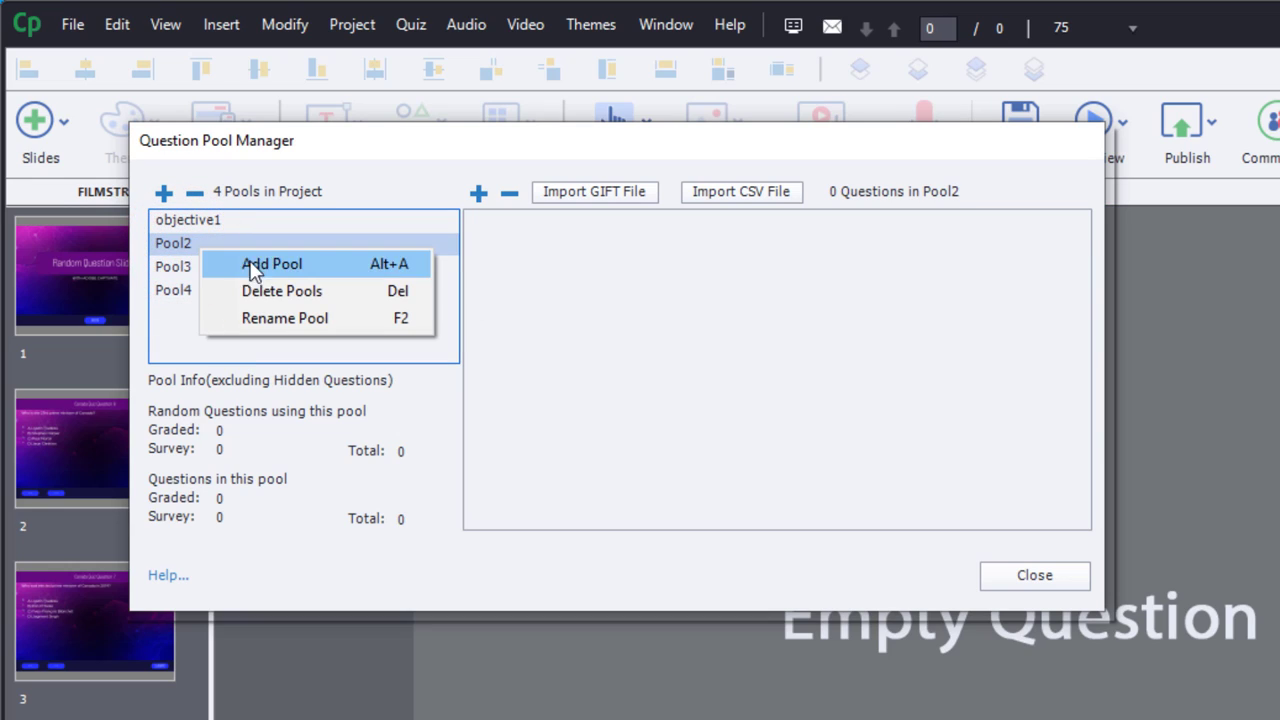
{"action": "left_click", "coordinate": [272, 310]}
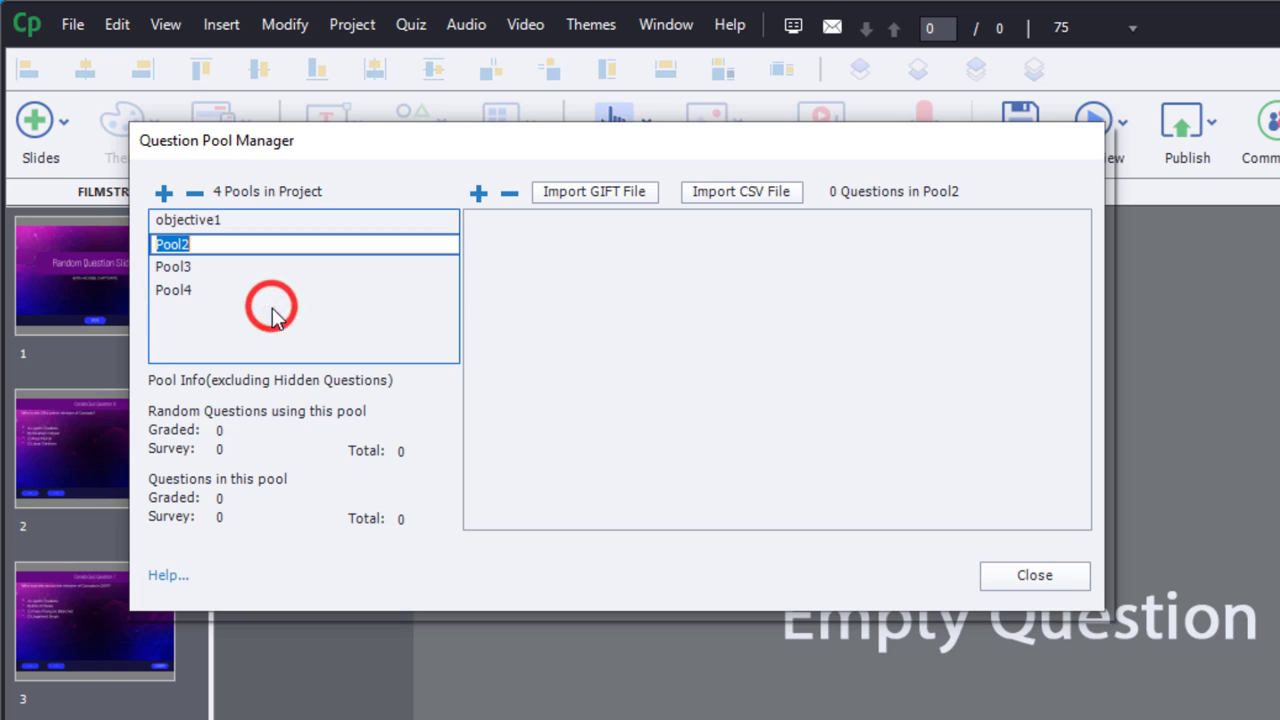
{"action": "left_click", "coordinate": [187, 243]}
{"action": "double_click", "coordinate": [207, 243]}
{"action": "key", "text": "ctrl+v"}
{"action": "key", "text": "BackSpace"}
{"action": "type", "text": "2"}
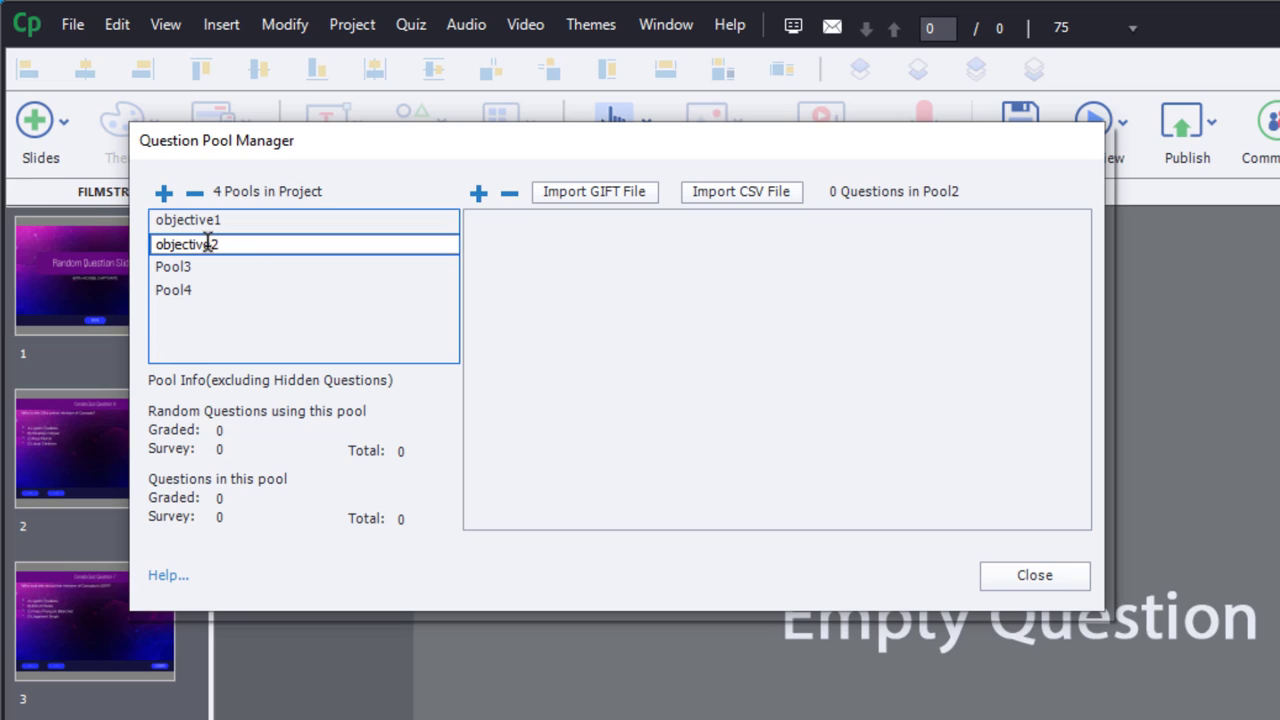
{"action": "left_click", "coordinate": [201, 270]}
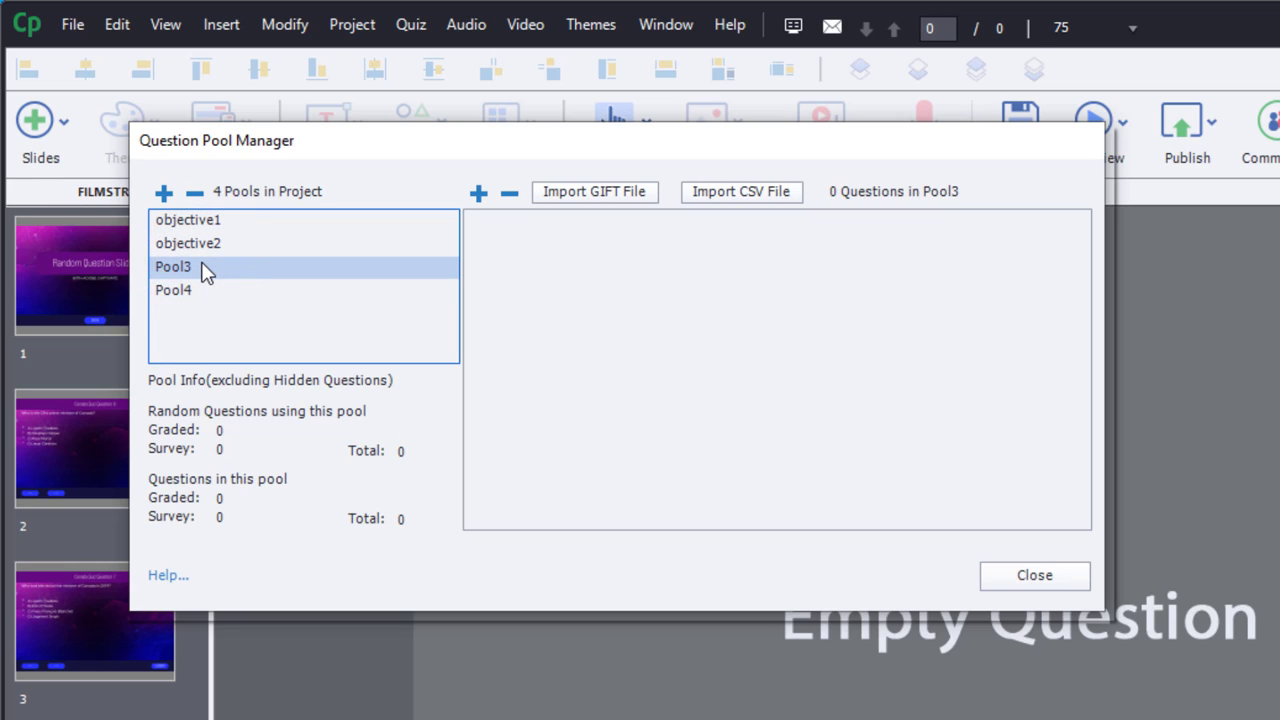
Step: Rename Pool3 to objective3 and Pool4 to objective4, then close the manager
{"action": "double_click", "coordinate": [203, 268]}
{"action": "key", "text": "ctrl+v"}
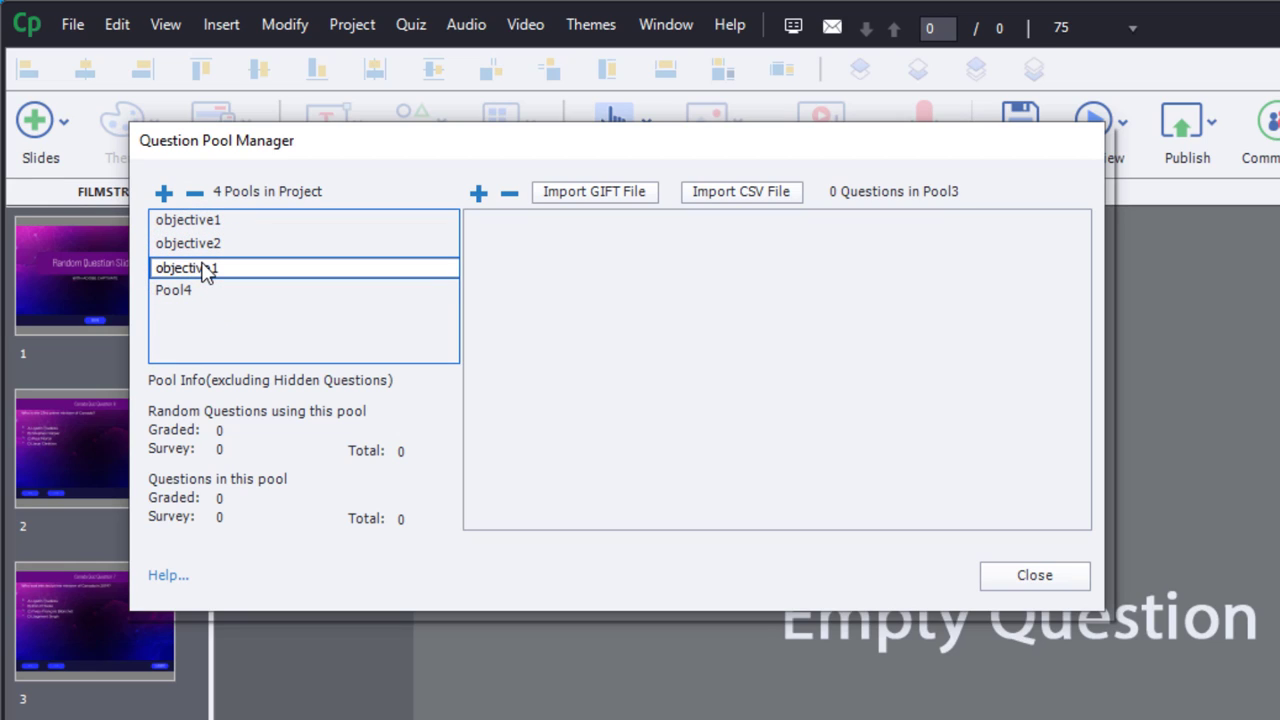
{"action": "key", "text": "BackSpace"}
{"action": "type", "text": "3"}
{"action": "left_click", "coordinate": [204, 294]}
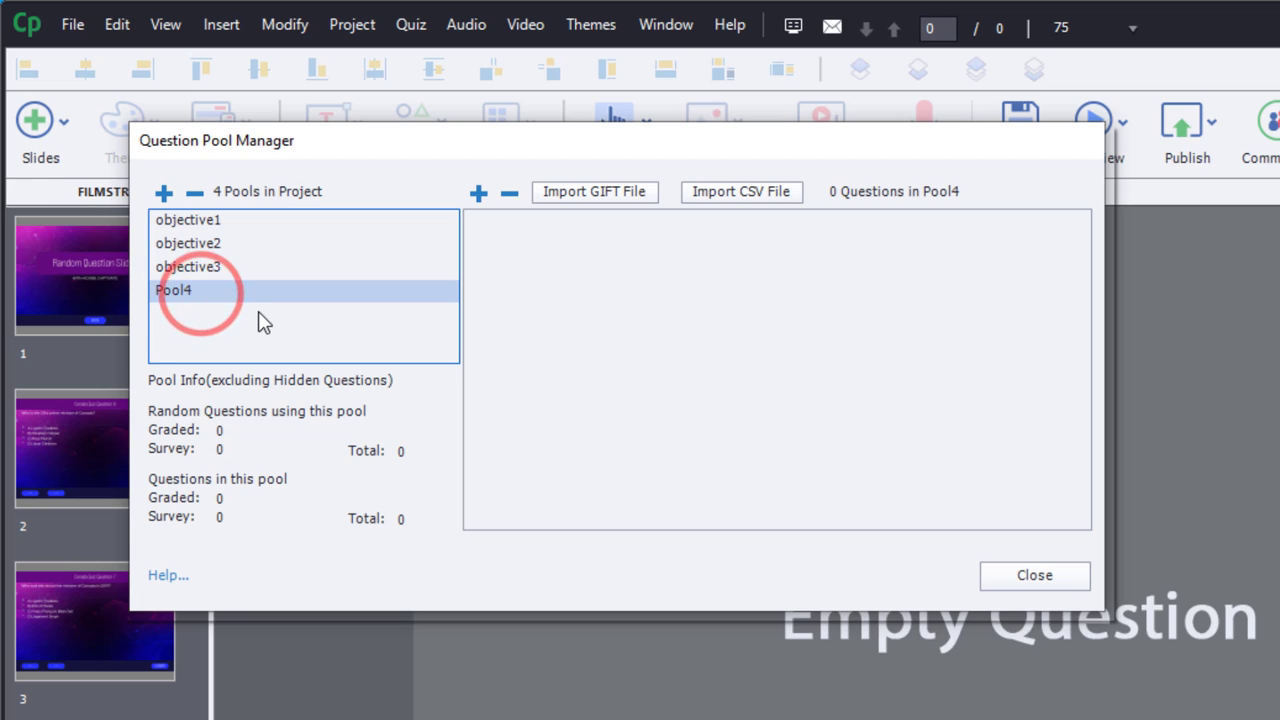
{"action": "key", "text": "ctrl+v"}
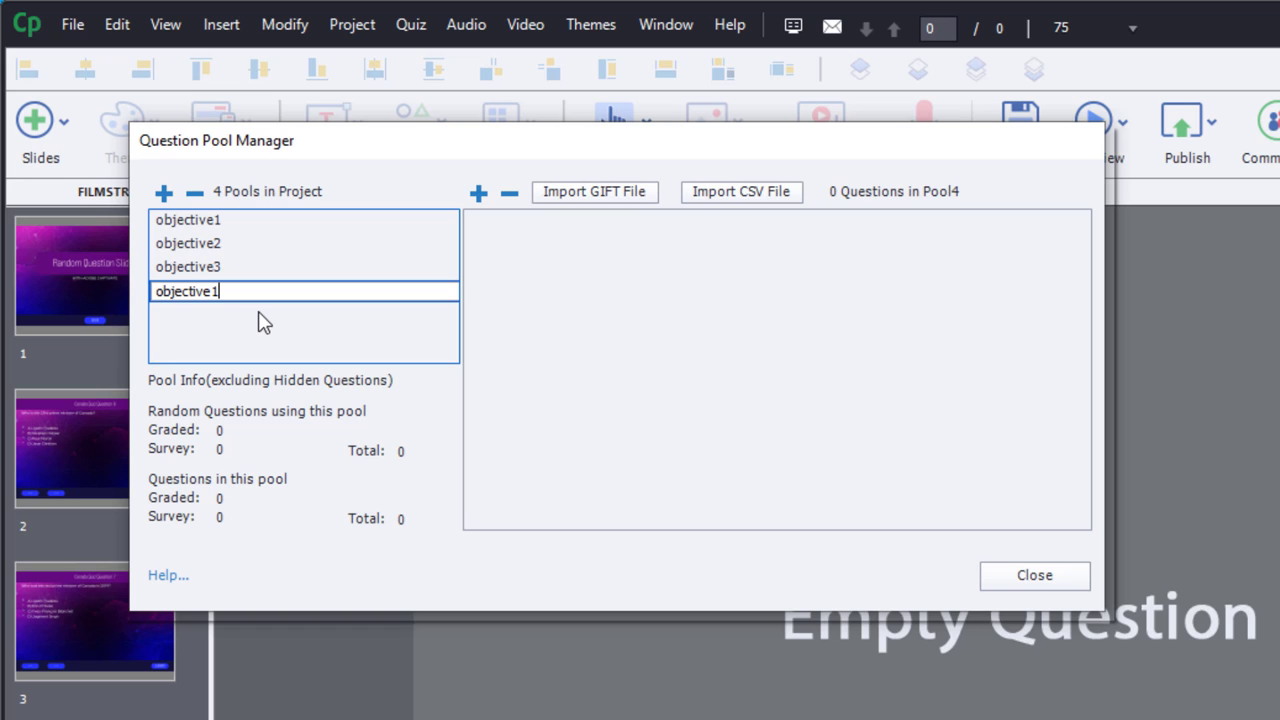
{"action": "key", "text": "BackSpace"}
{"action": "type", "text": "4"}
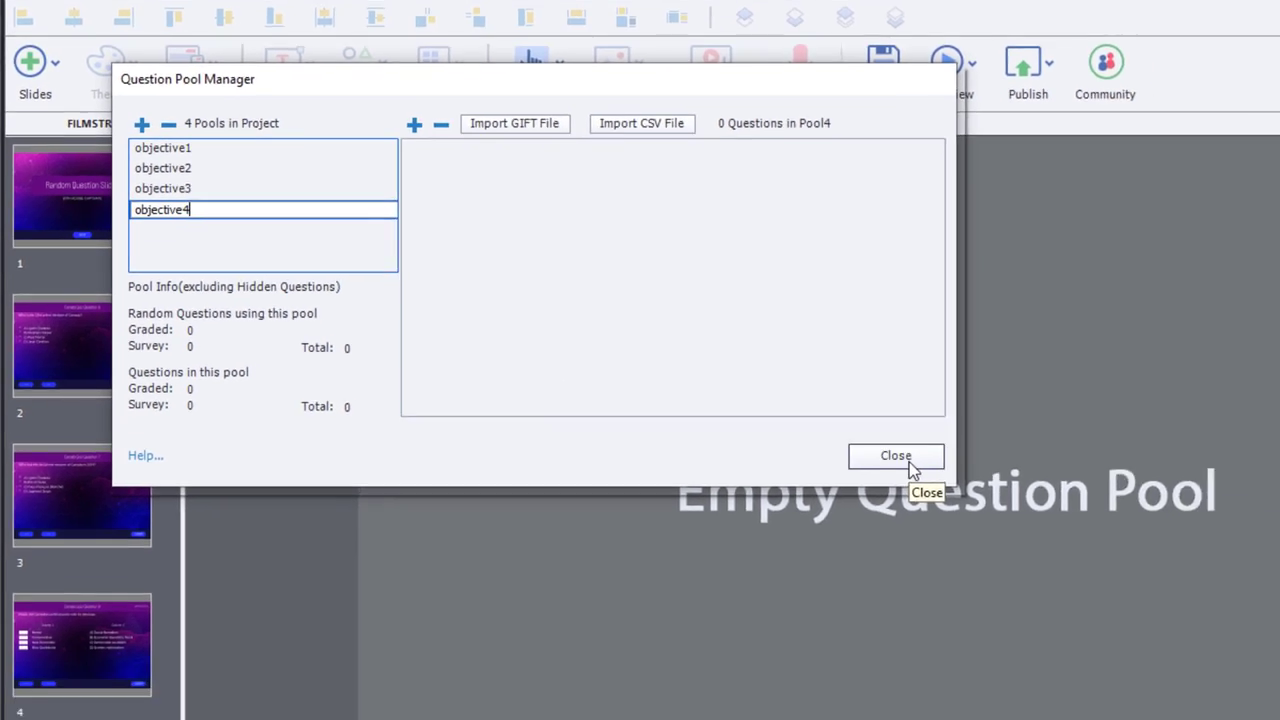
{"action": "left_click", "coordinate": [1049, 583]}
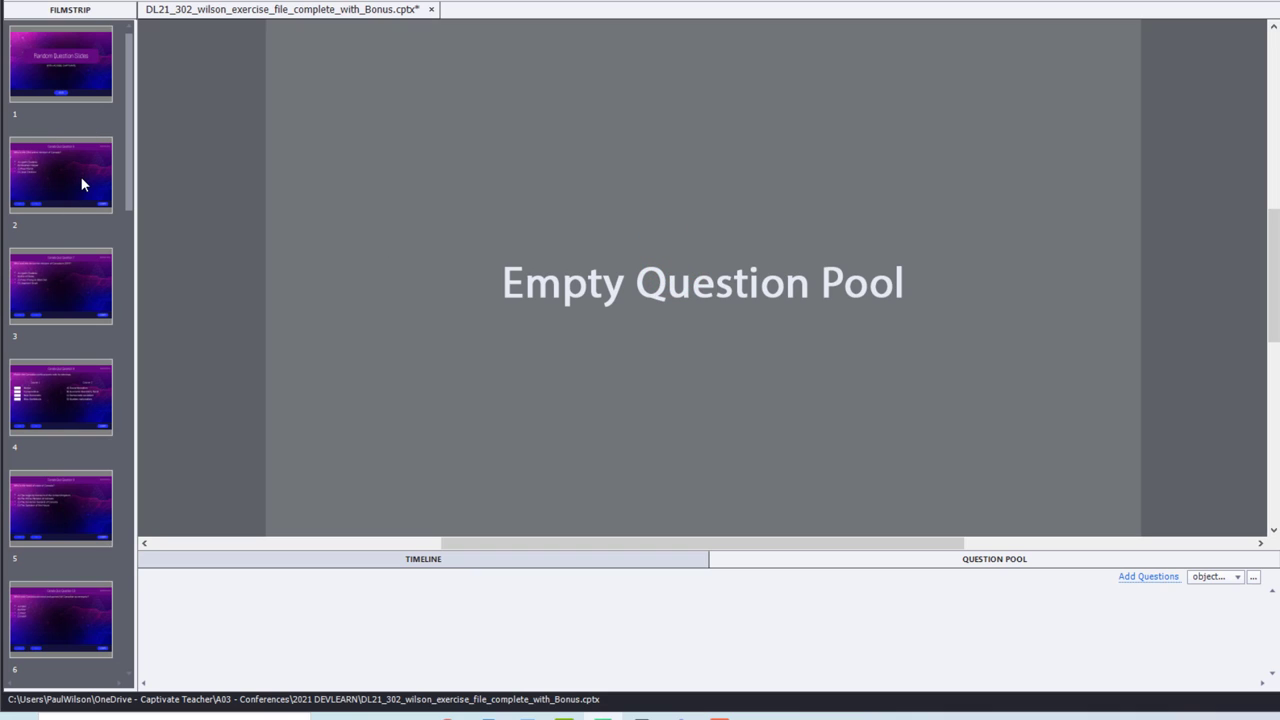
Step: Move the selected question slides 2–6 into the objective2 pool
{"action": "left_click", "coordinate": [80, 178]}
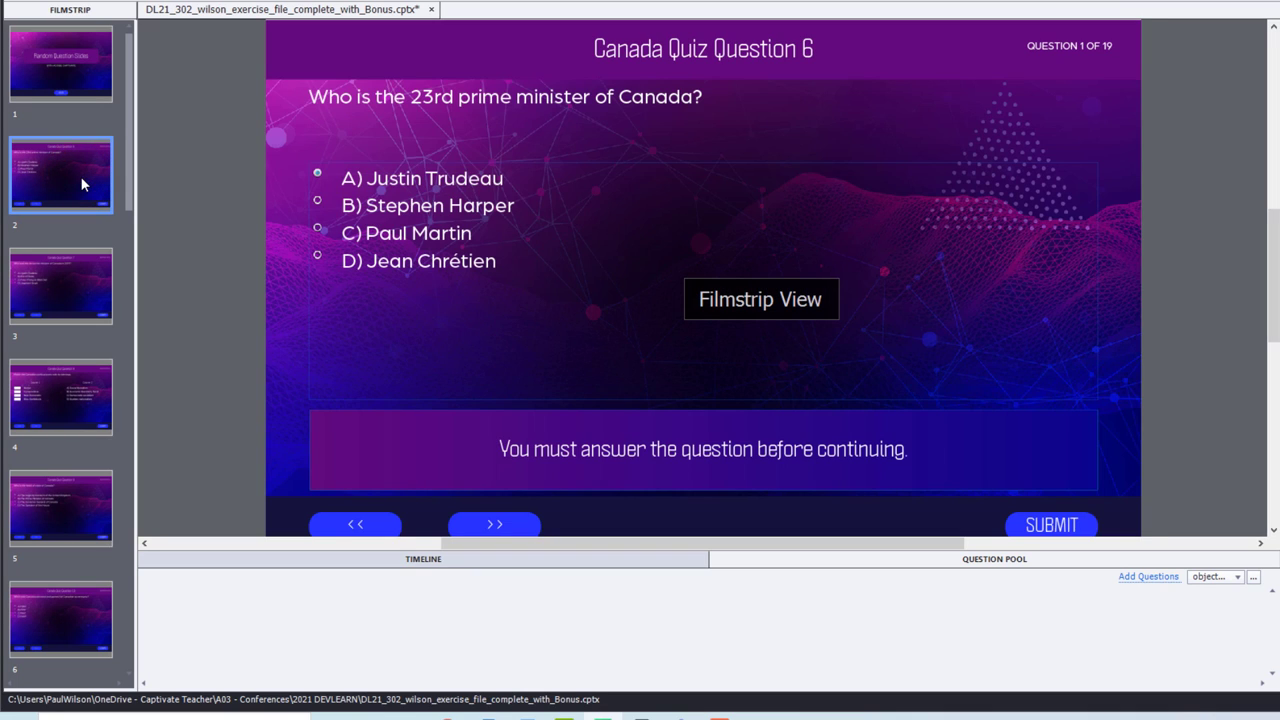
{"action": "left_click", "coordinate": [80, 642], "text": "shift"}
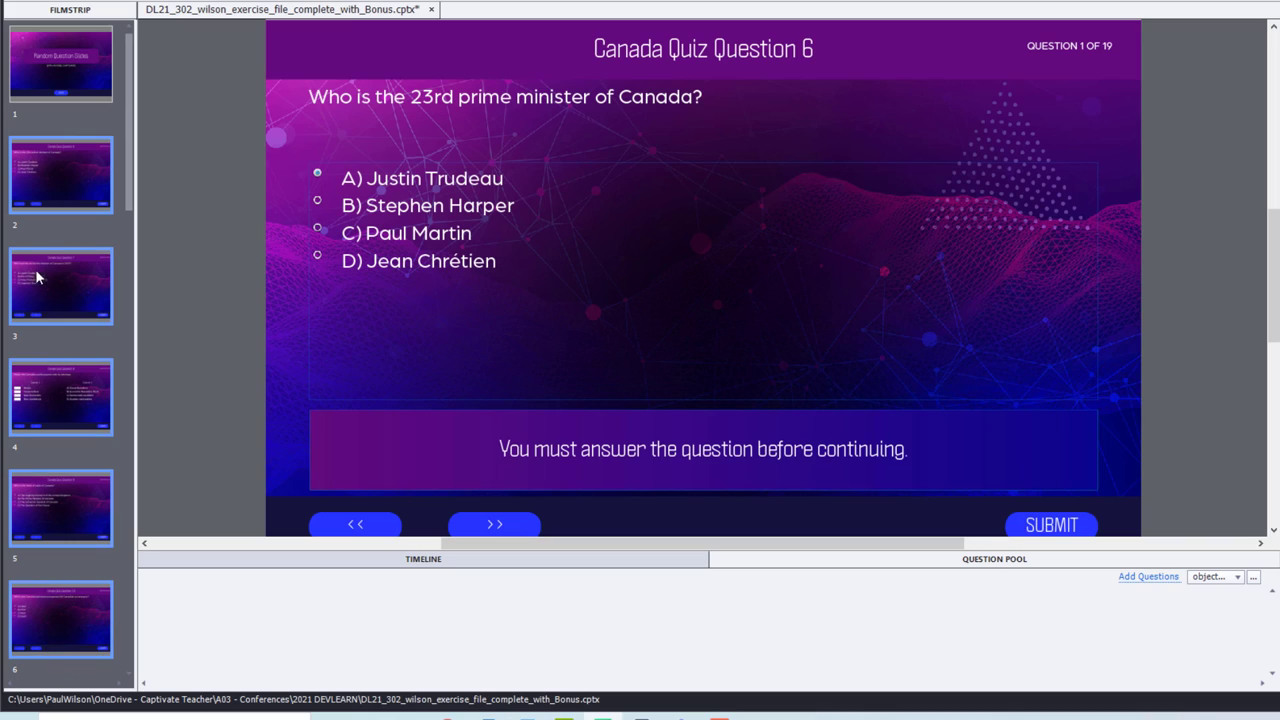
{"action": "right_click", "coordinate": [58, 181]}
{"action": "mouse_move", "coordinate": [133, 233]}
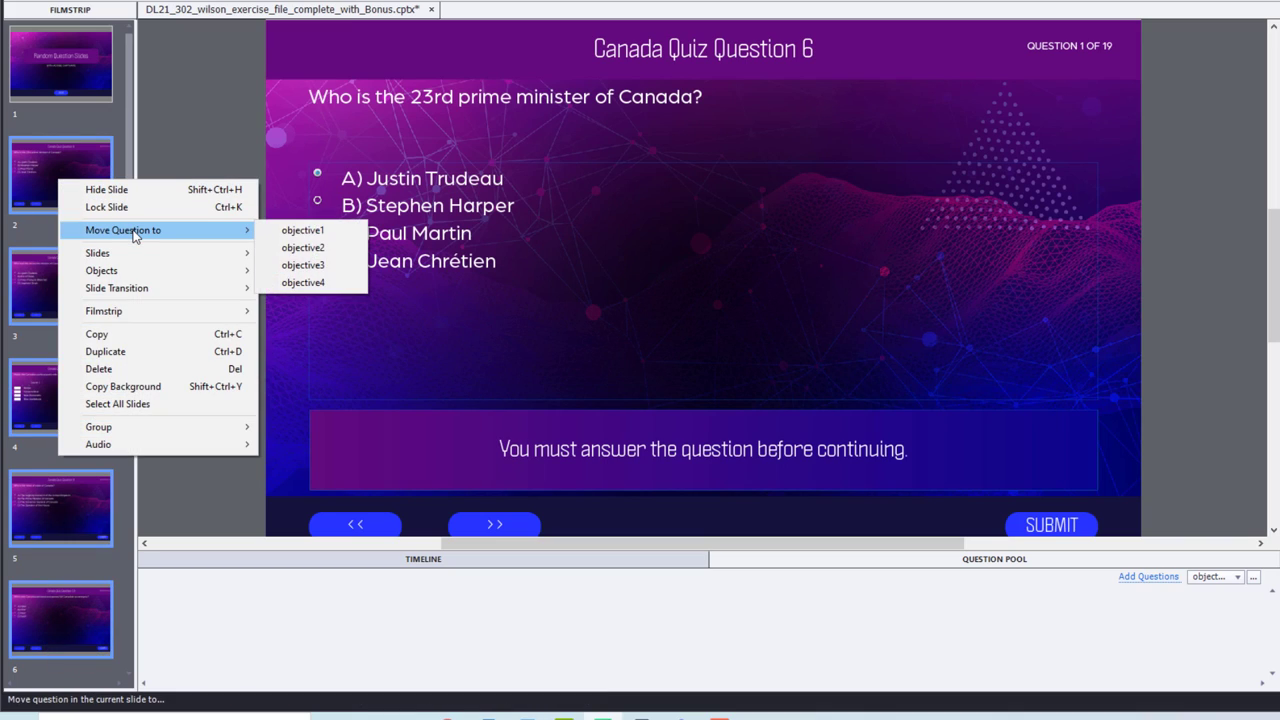
{"action": "left_click", "coordinate": [292, 249]}
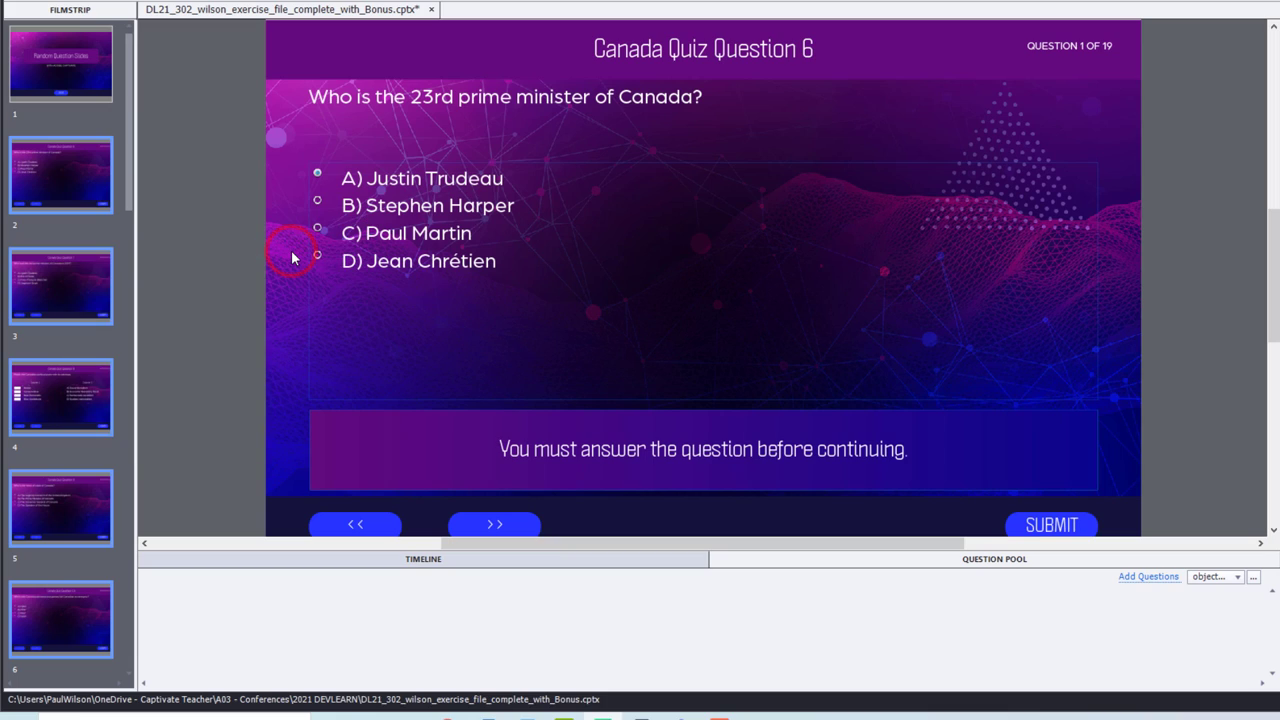
Step: Move the next batch of question slides 2–6 into another objective pool
{"action": "left_click", "coordinate": [86, 177]}
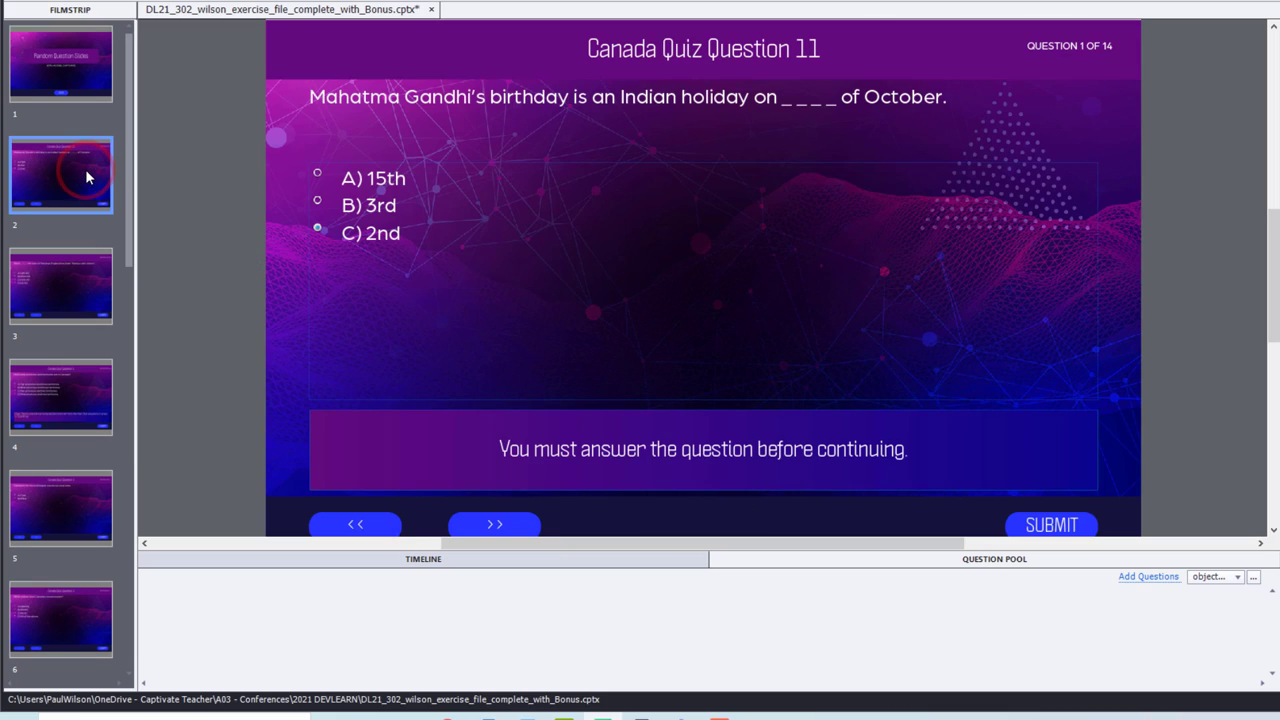
{"action": "left_click", "coordinate": [82, 610], "text": "shift"}
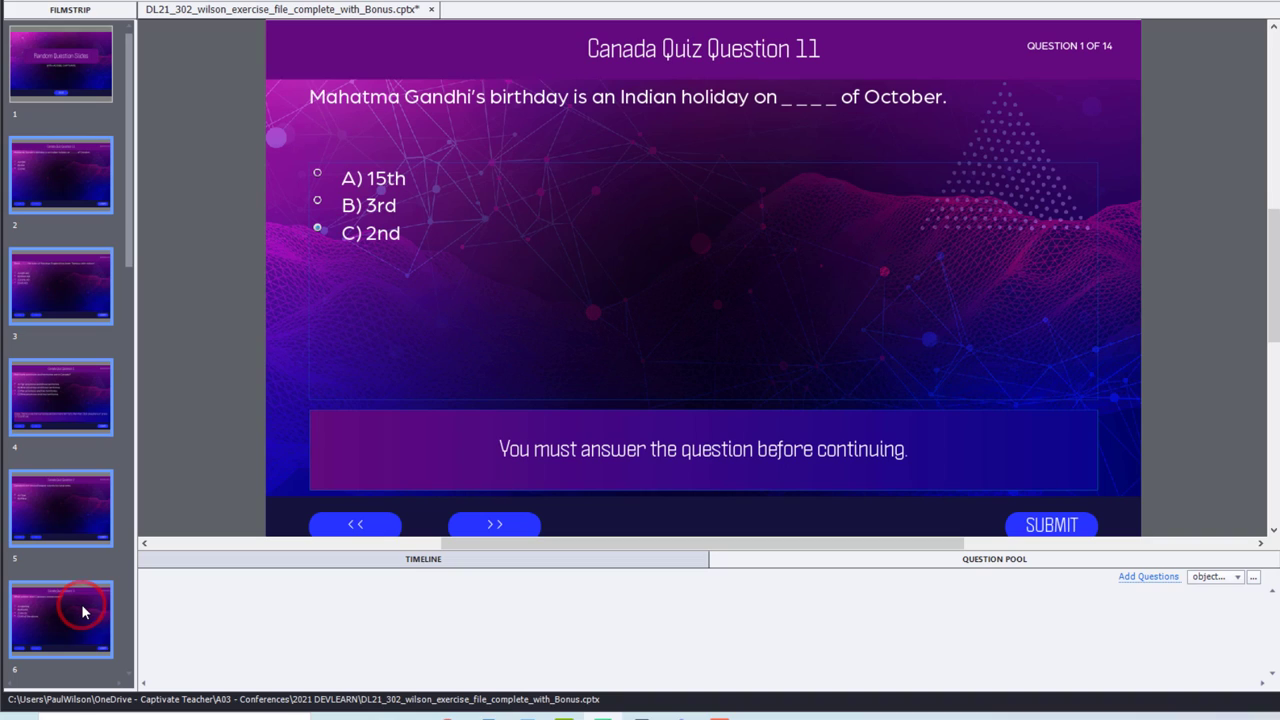
{"action": "right_click", "coordinate": [75, 174]}
{"action": "mouse_move", "coordinate": [137, 222]}
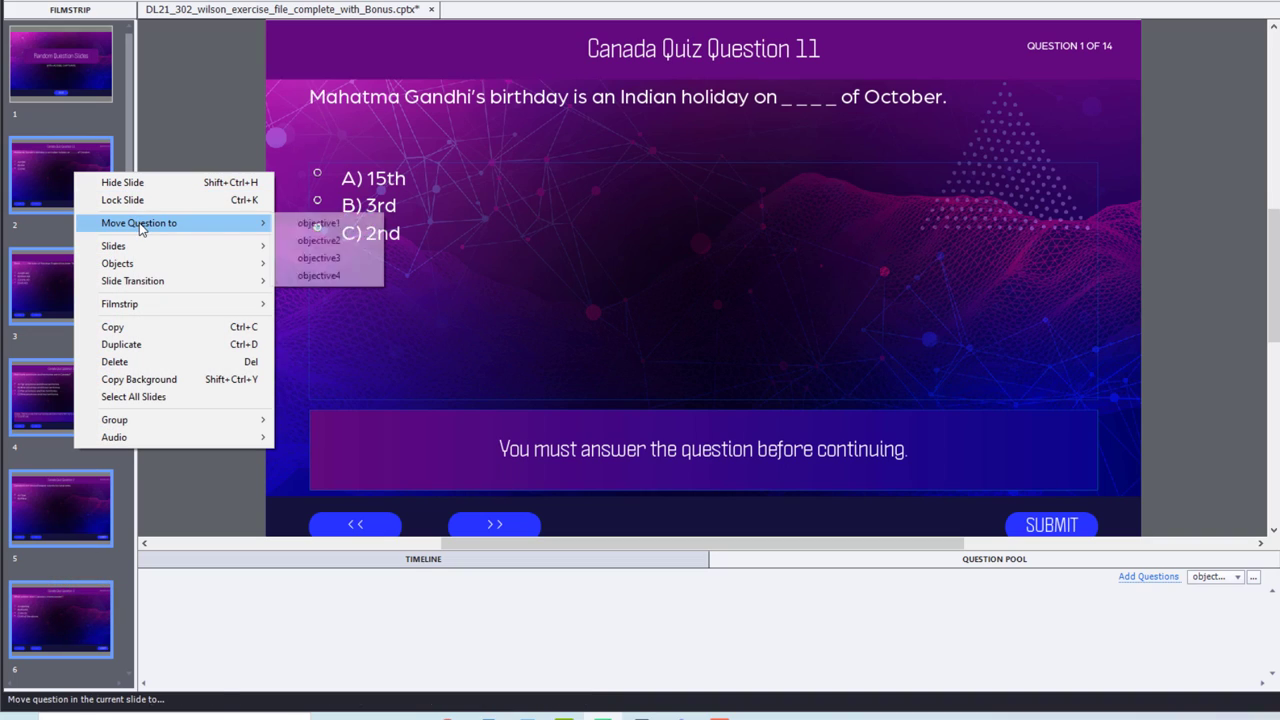
{"action": "left_click", "coordinate": [323, 259]}
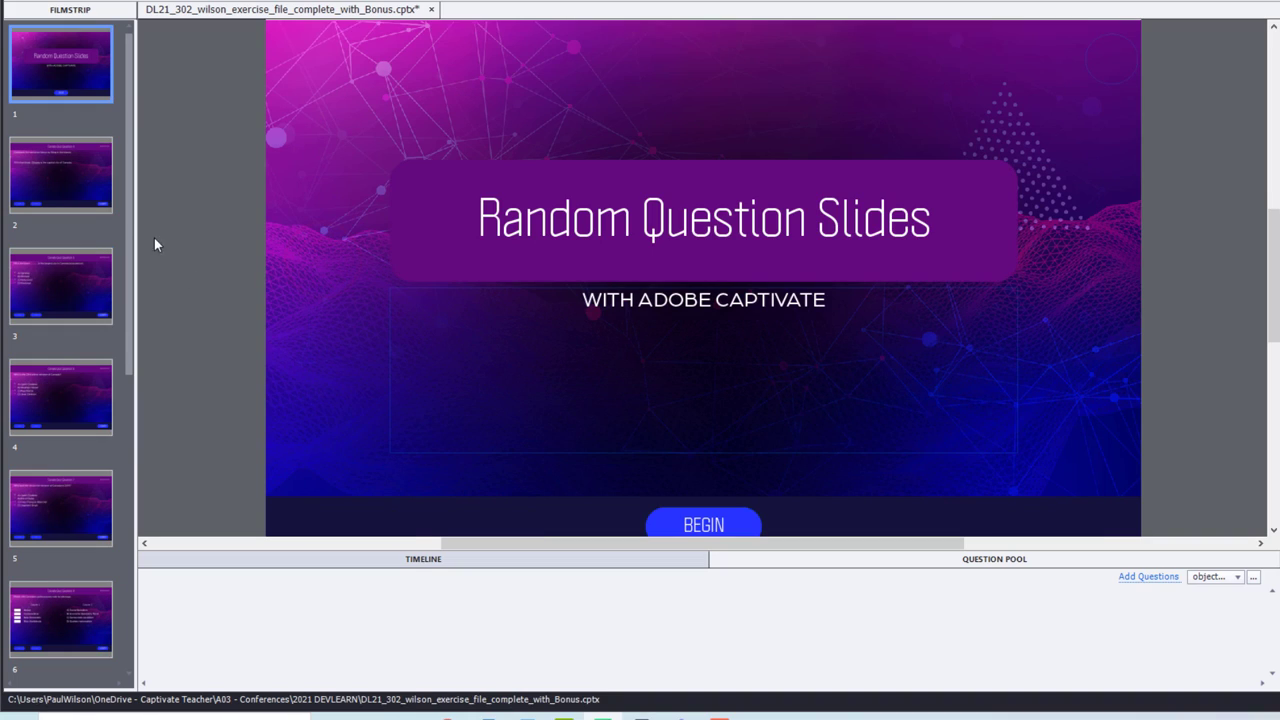
Step: Move the next question slides 2–6 into the objective1 pool
{"action": "left_click", "coordinate": [69, 177]}
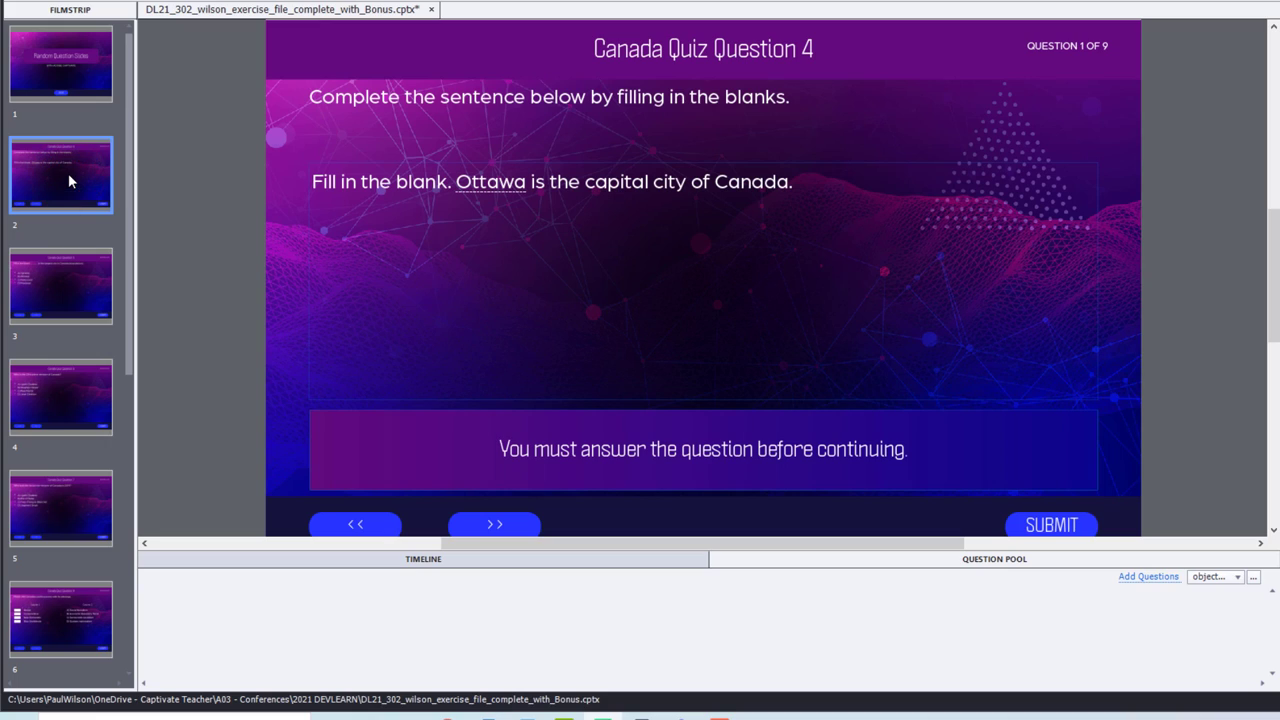
{"action": "left_click", "coordinate": [63, 612], "text": "shift"}
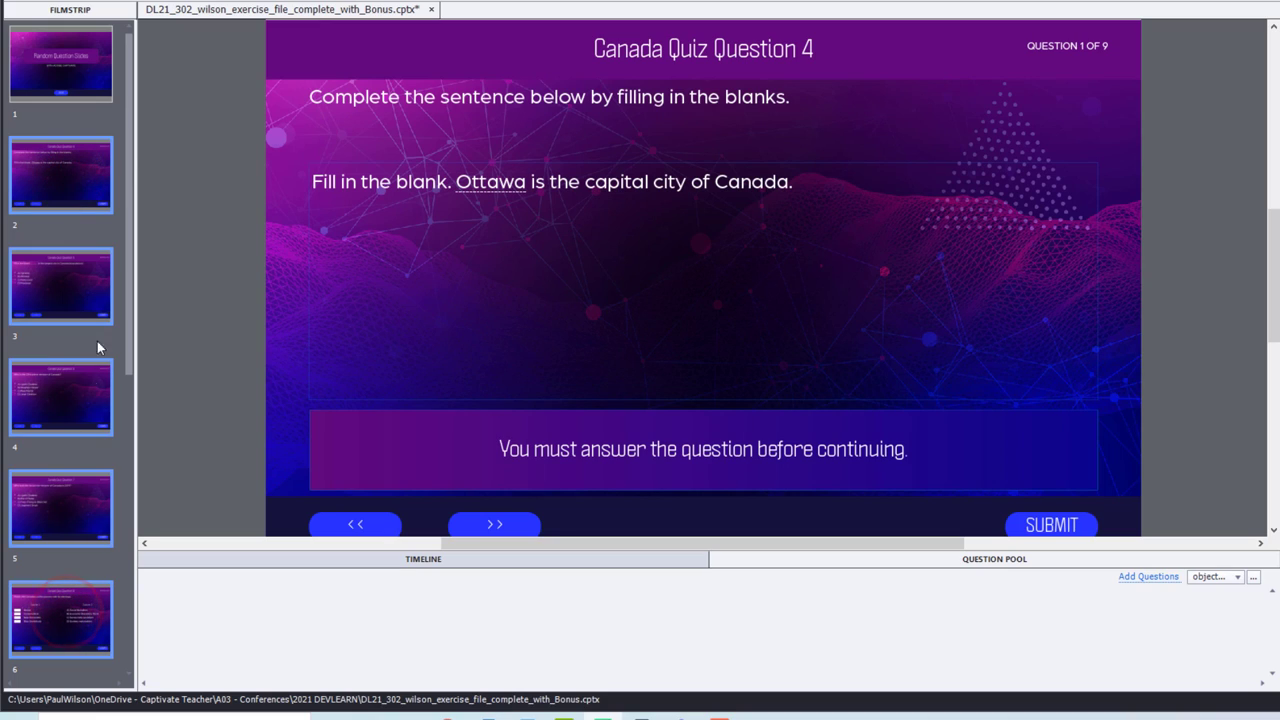
{"action": "right_click", "coordinate": [73, 171]}
{"action": "mouse_move", "coordinate": [145, 219]}
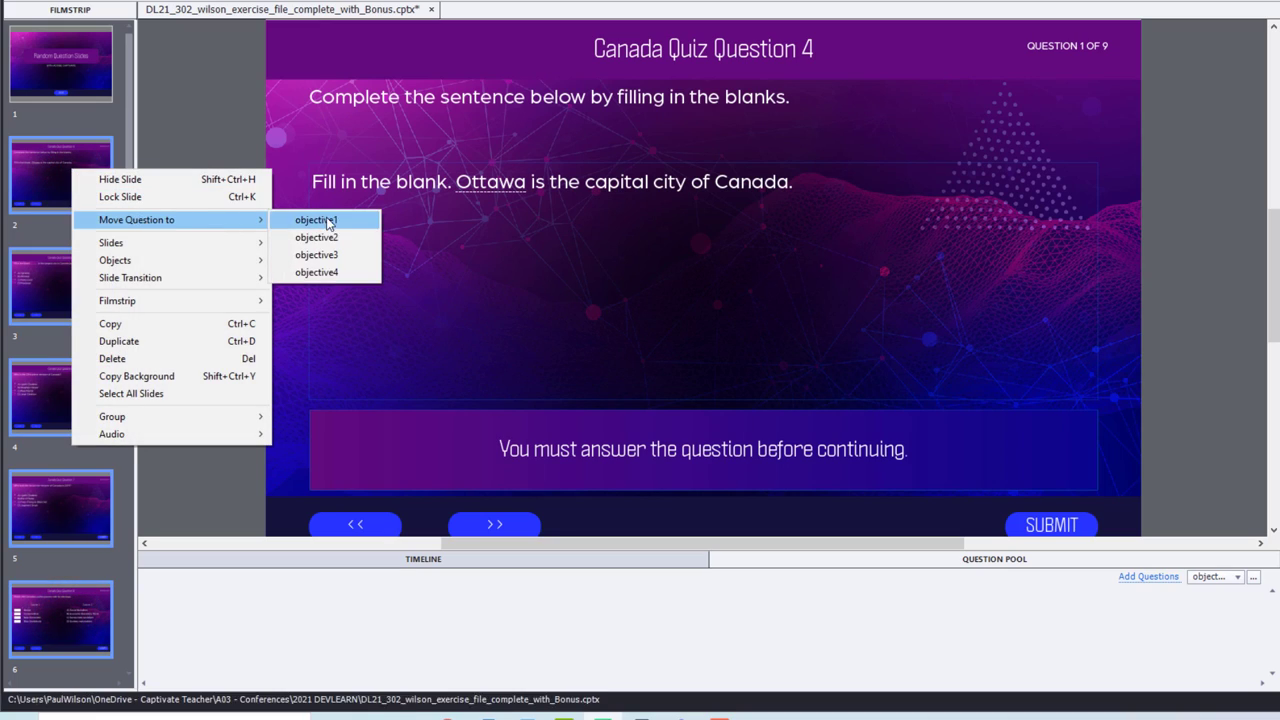
{"action": "left_click", "coordinate": [328, 220]}
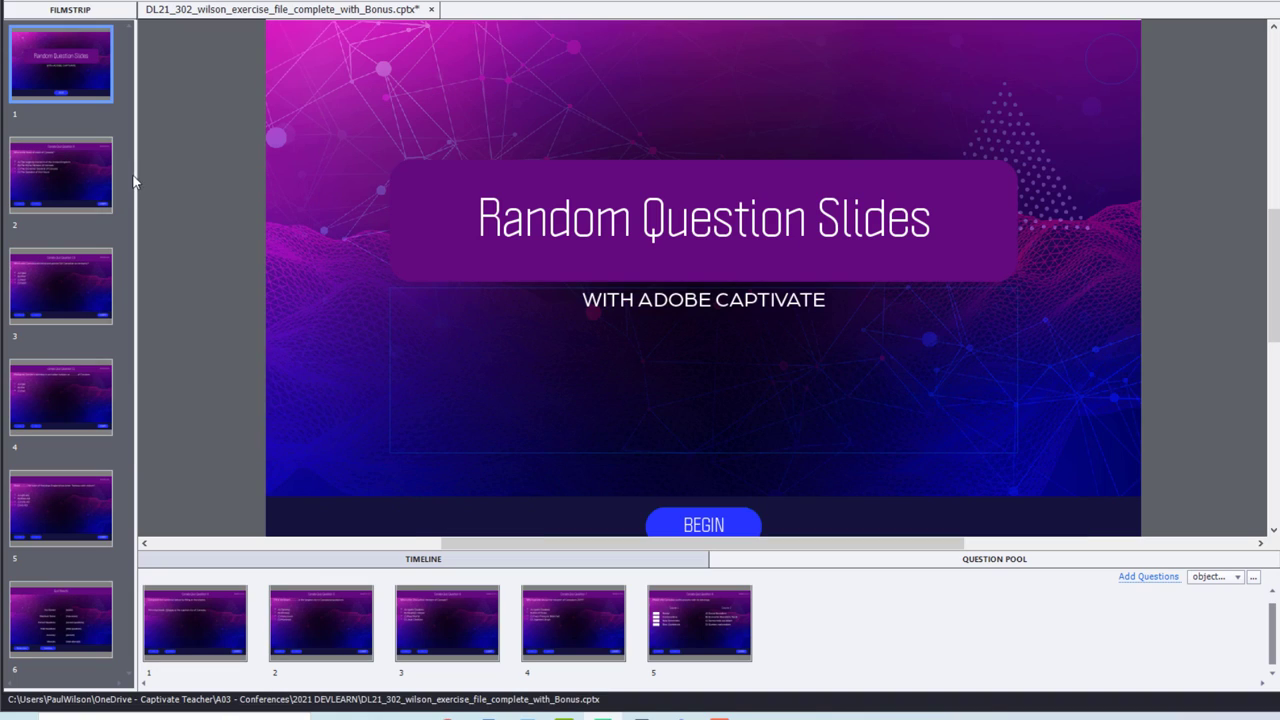
Step: Move the remaining question slides 2–5 into the objective1 pool
{"action": "left_click", "coordinate": [79, 173]}
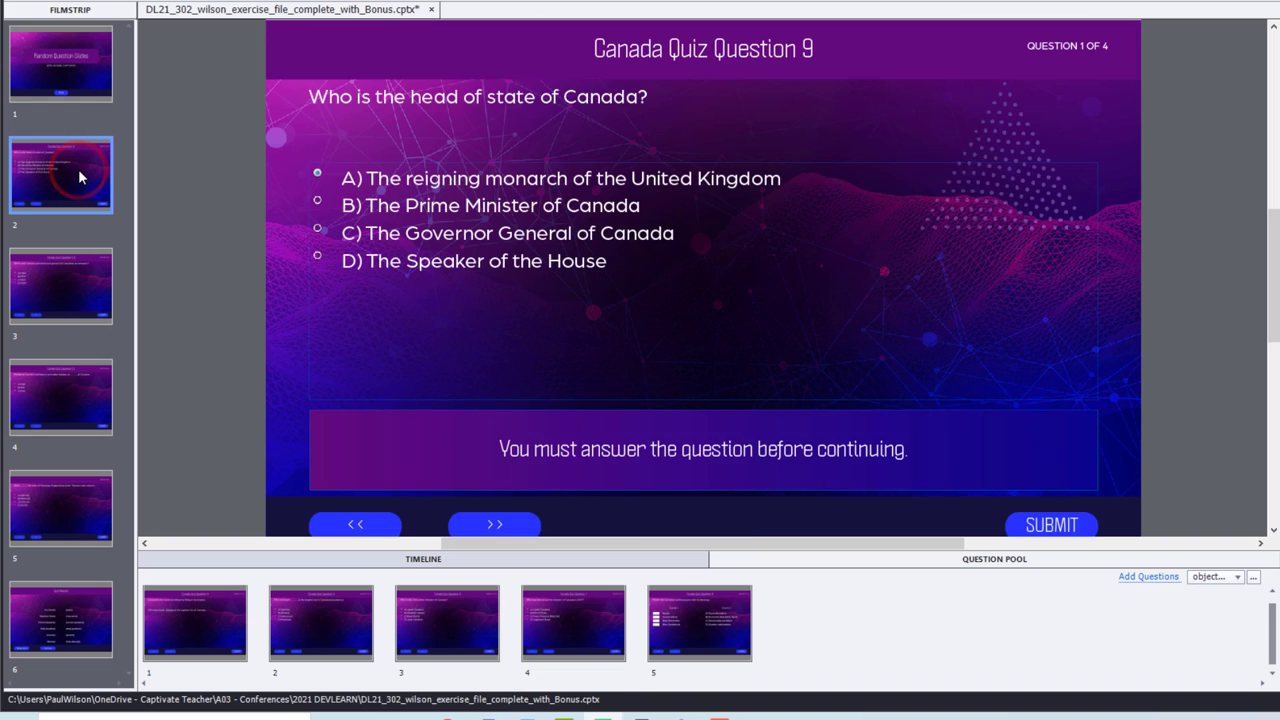
{"action": "left_click", "coordinate": [86, 515], "text": "shift"}
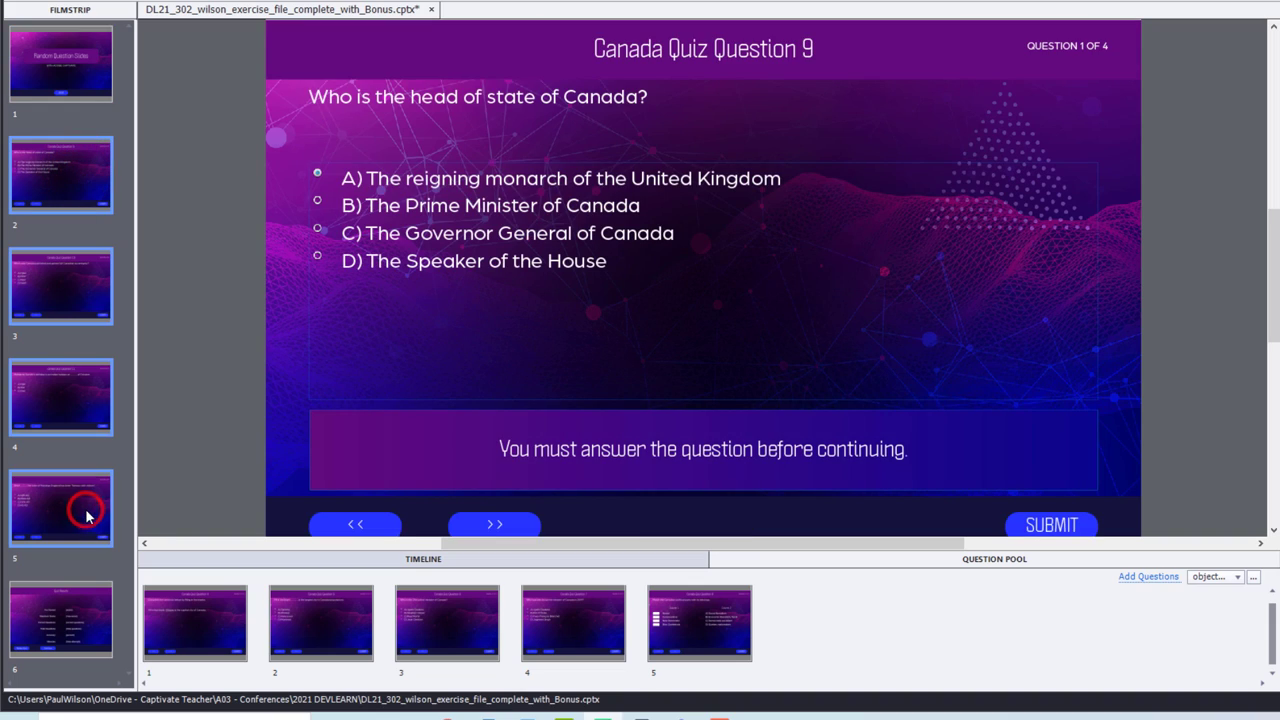
{"action": "right_click", "coordinate": [77, 185]}
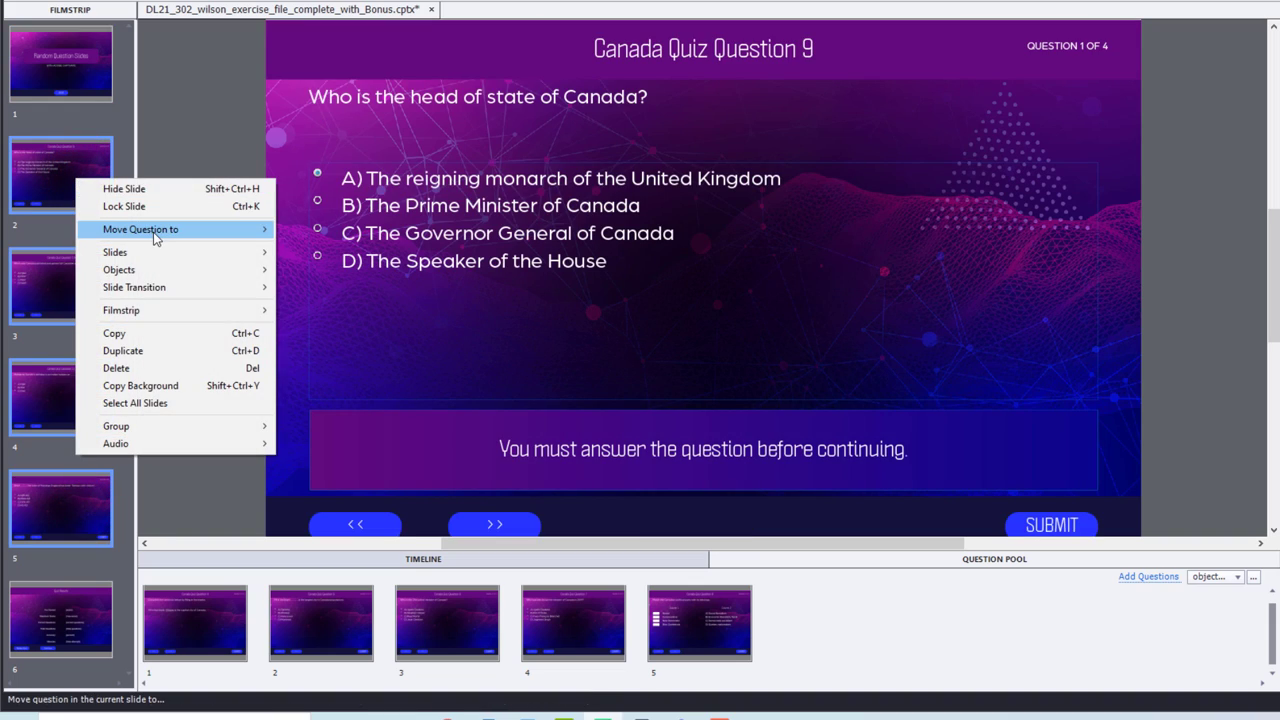
{"action": "mouse_move", "coordinate": [155, 232]}
{"action": "left_click", "coordinate": [330, 234]}
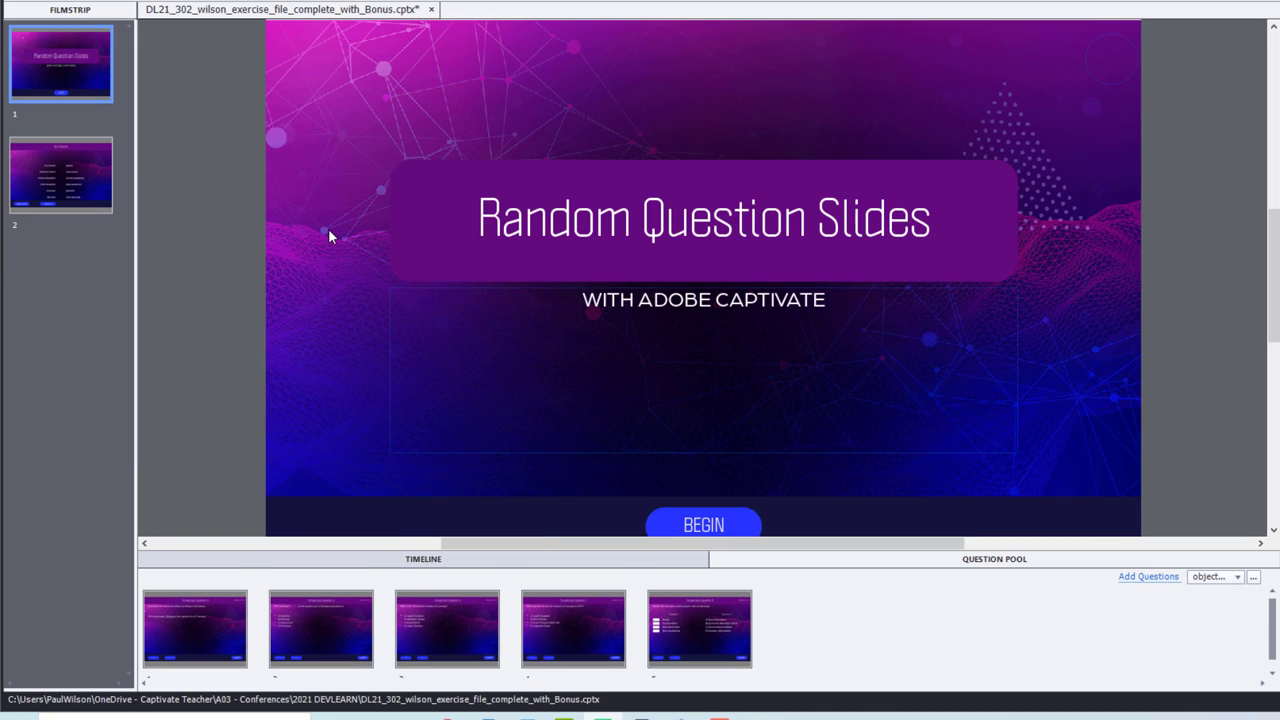
Step: With the title slide selected, open the Insert Questions dialog from the Slides list
{"action": "left_click", "coordinate": [68, 70]}
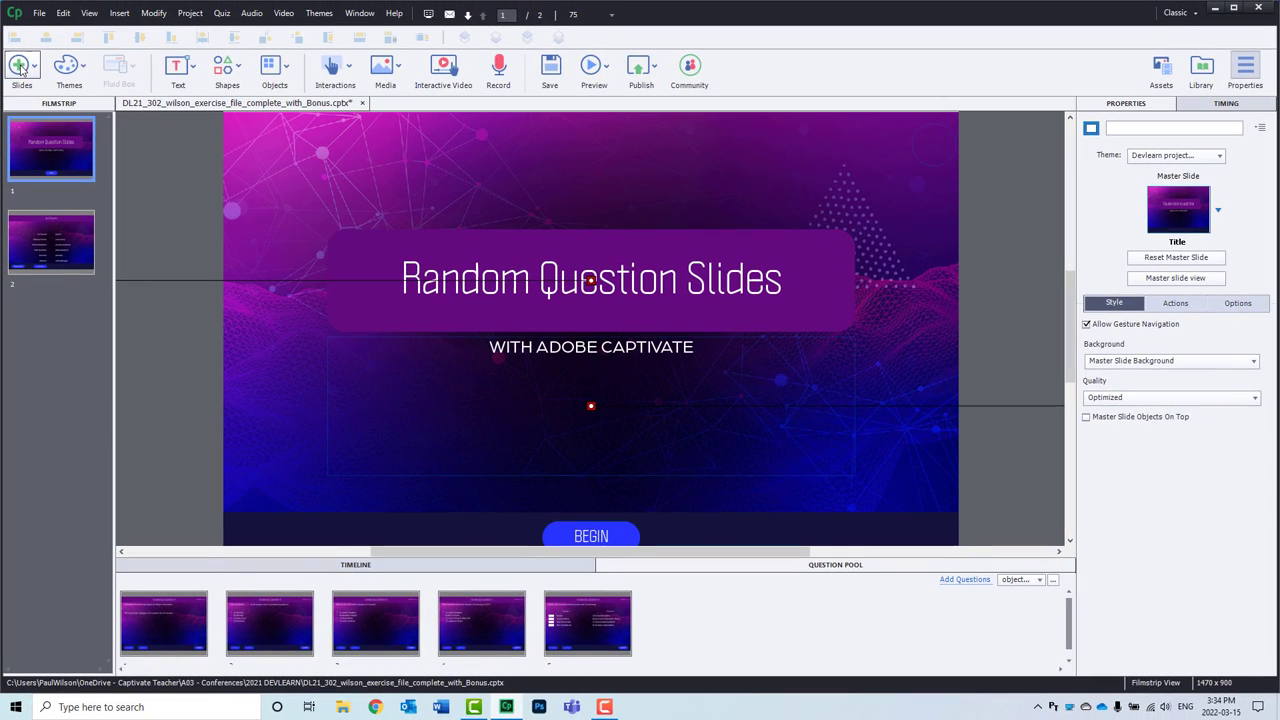
{"action": "left_click", "coordinate": [20, 67]}
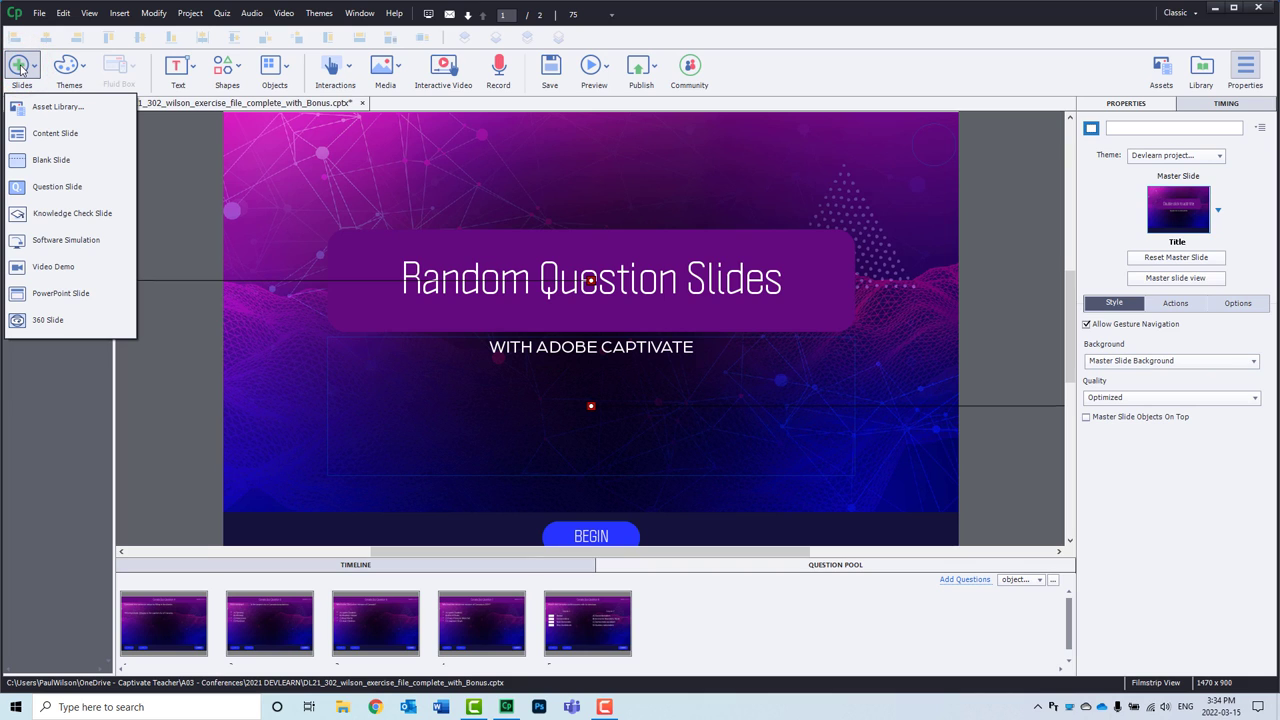
{"action": "left_click", "coordinate": [67, 188]}
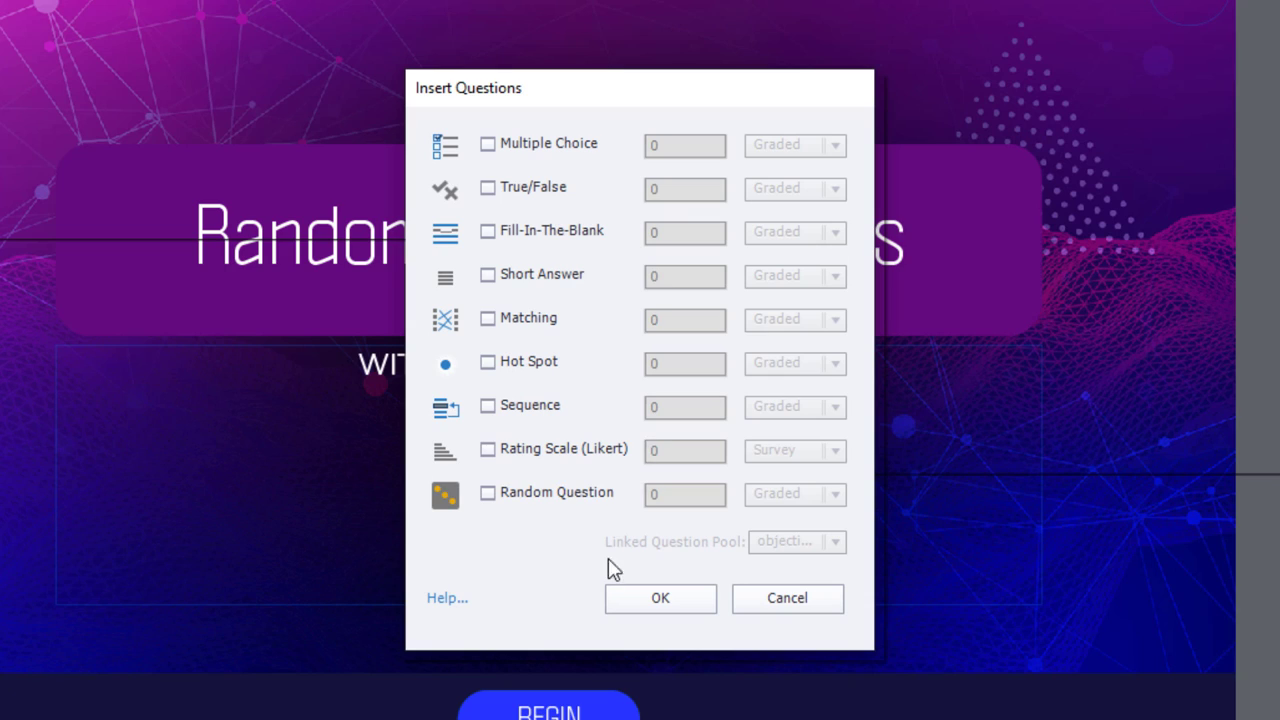
Step: Insert 10 graded Random Question slides linked to the objective1 pool
{"action": "left_click", "coordinate": [487, 494]}
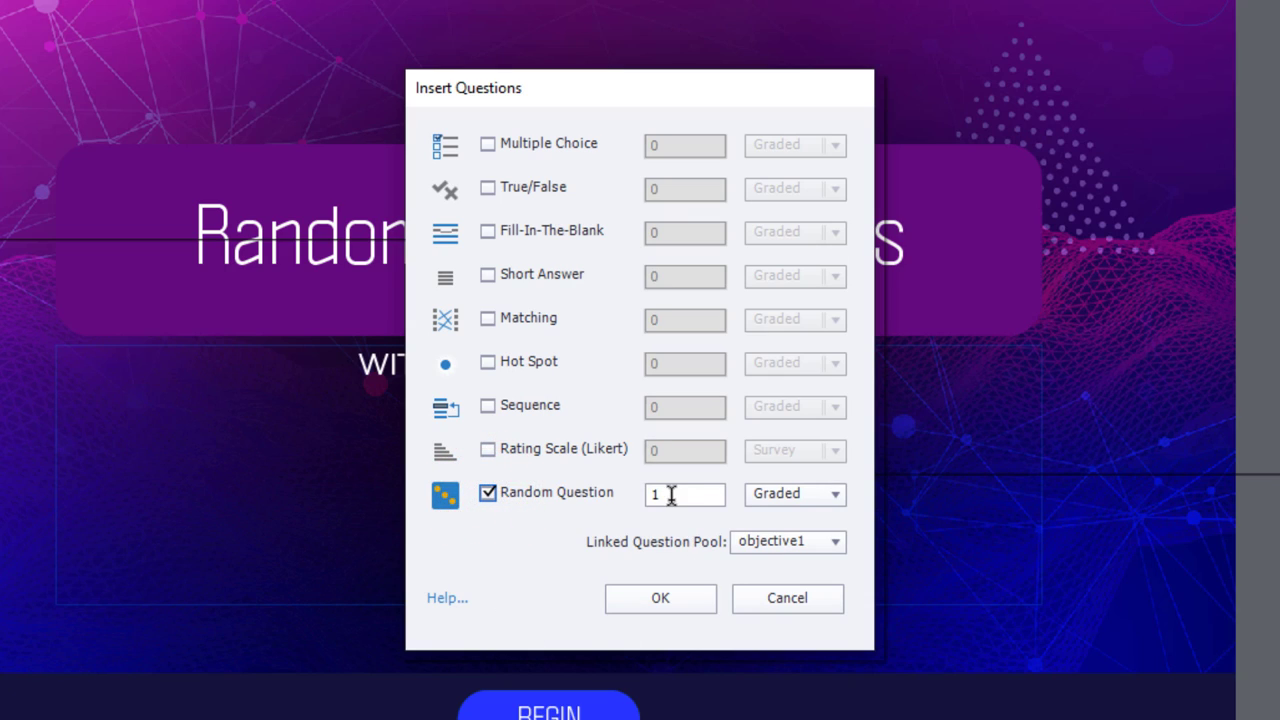
{"action": "left_click", "coordinate": [708, 494]}
{"action": "type", "text": "0"}
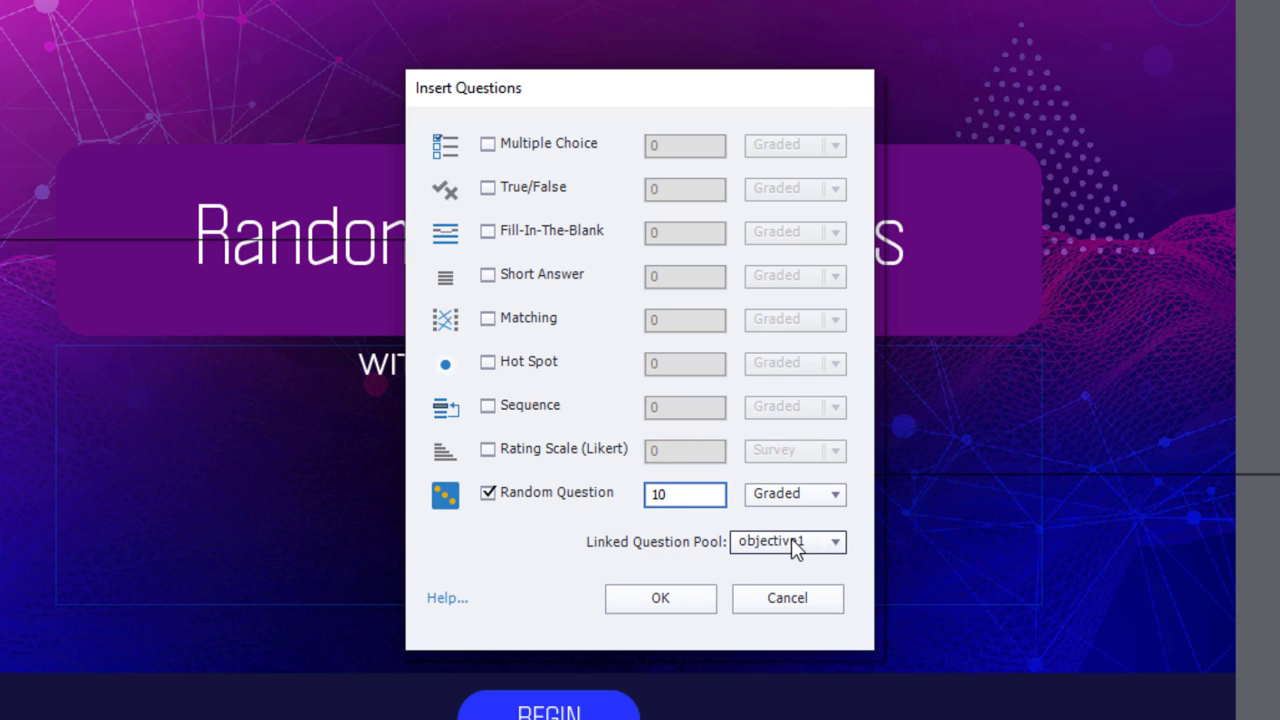
{"action": "left_click", "coordinate": [683, 603]}
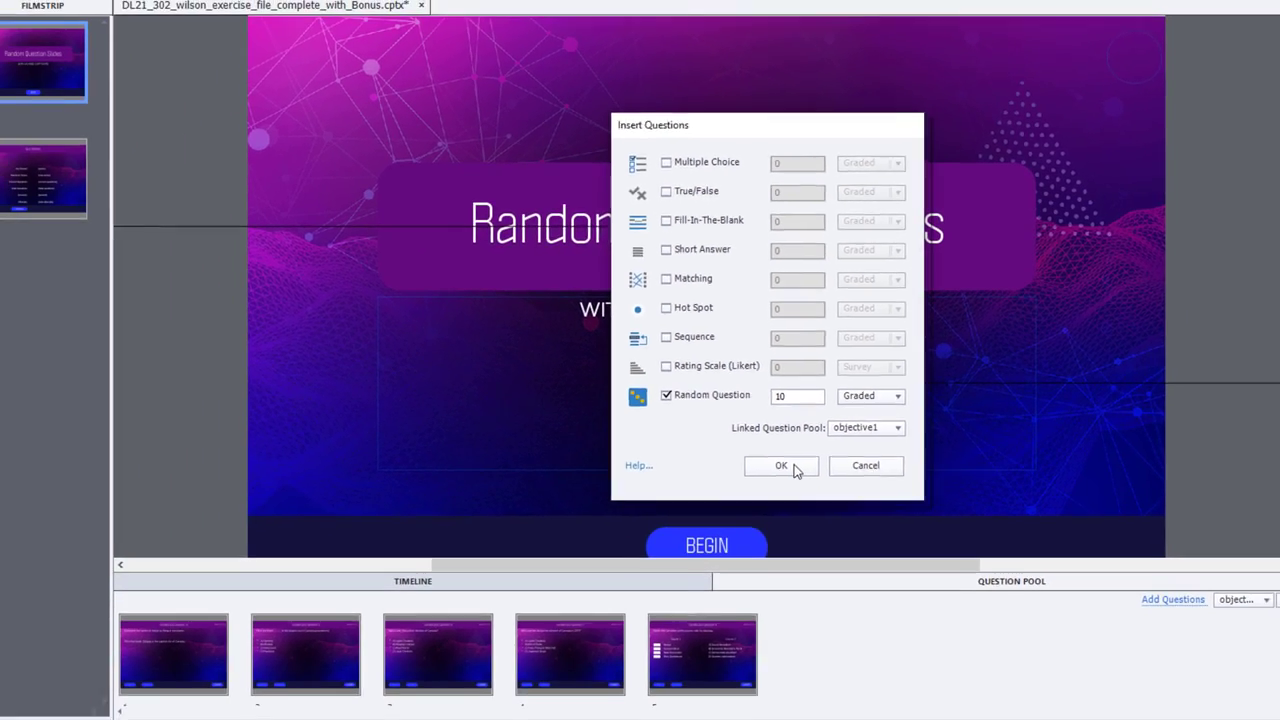
{"action": "left_click", "coordinate": [708, 568]}
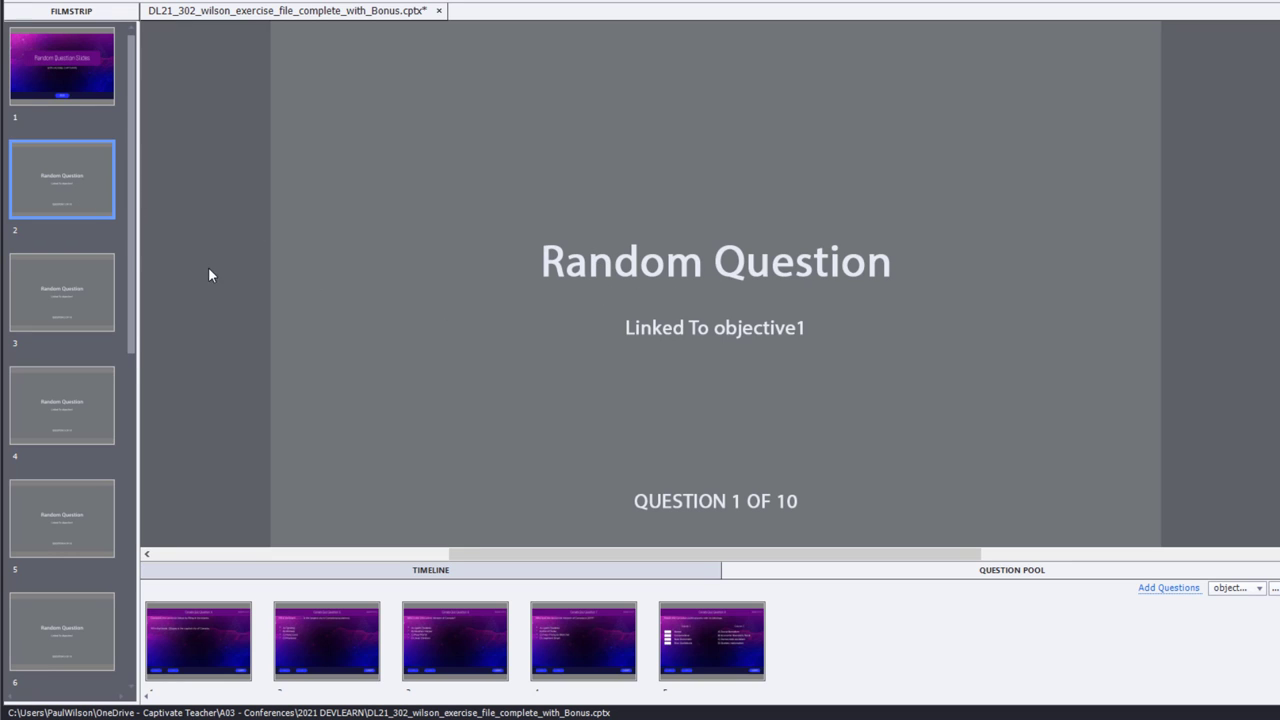
Step: Link the first random question slide to objective2, worth 5 points
{"action": "left_click", "coordinate": [1248, 10]}
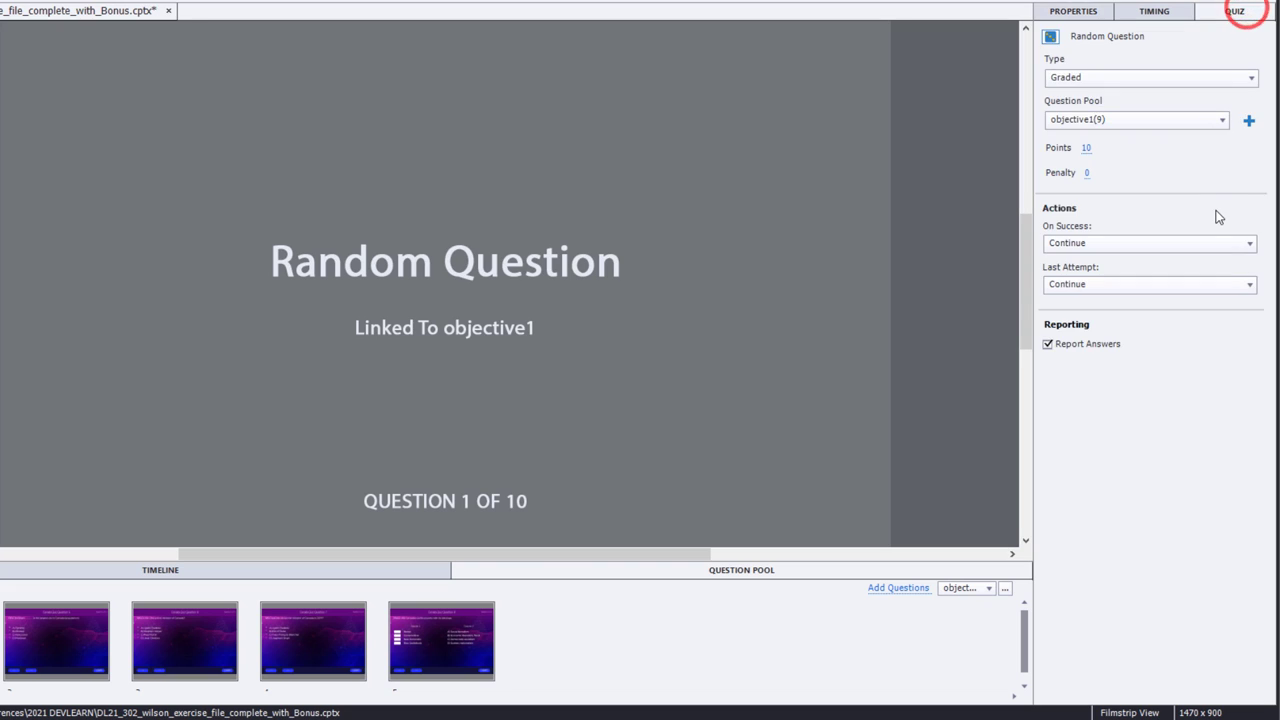
{"action": "left_click", "coordinate": [1100, 120]}
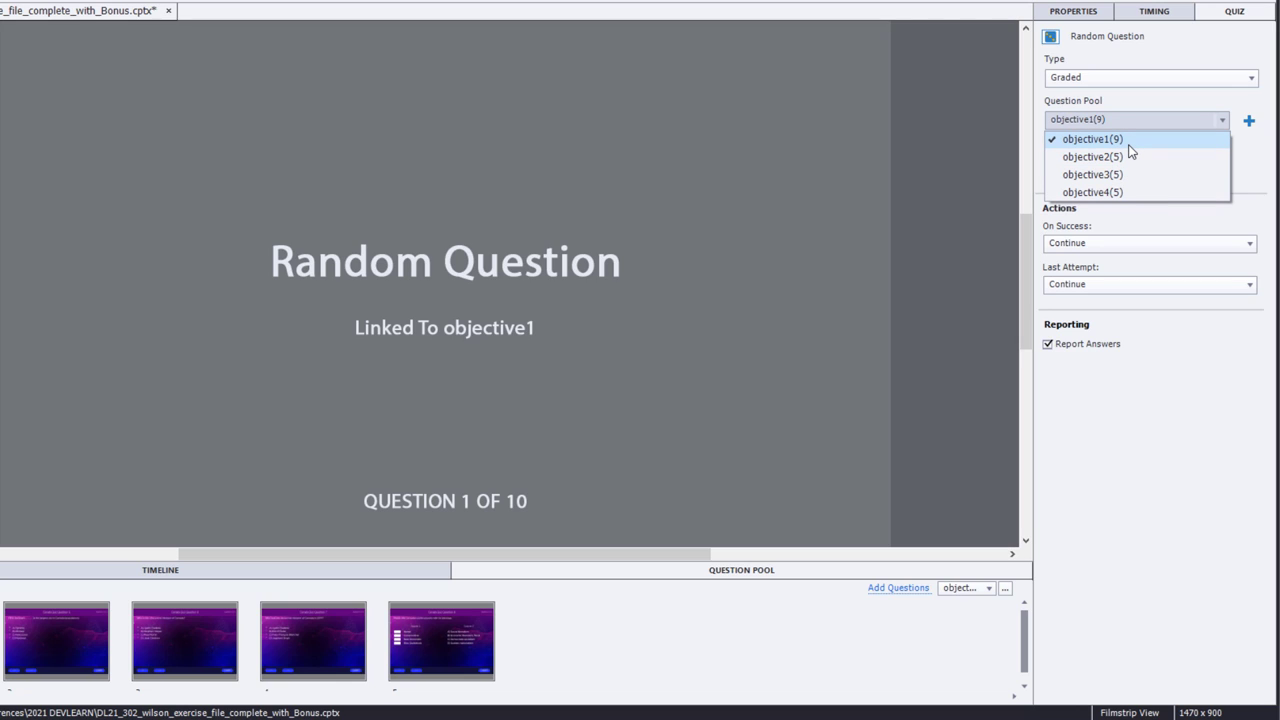
{"action": "left_click", "coordinate": [1093, 157]}
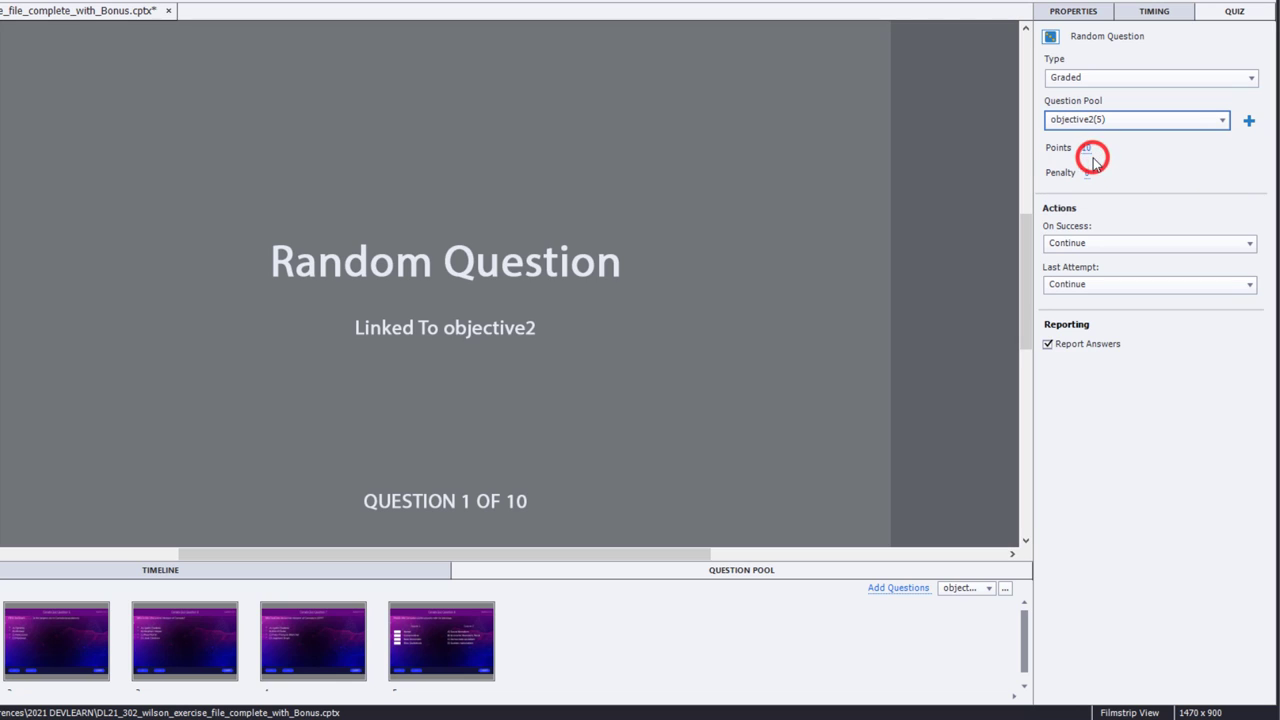
{"action": "left_click", "coordinate": [1086, 148]}
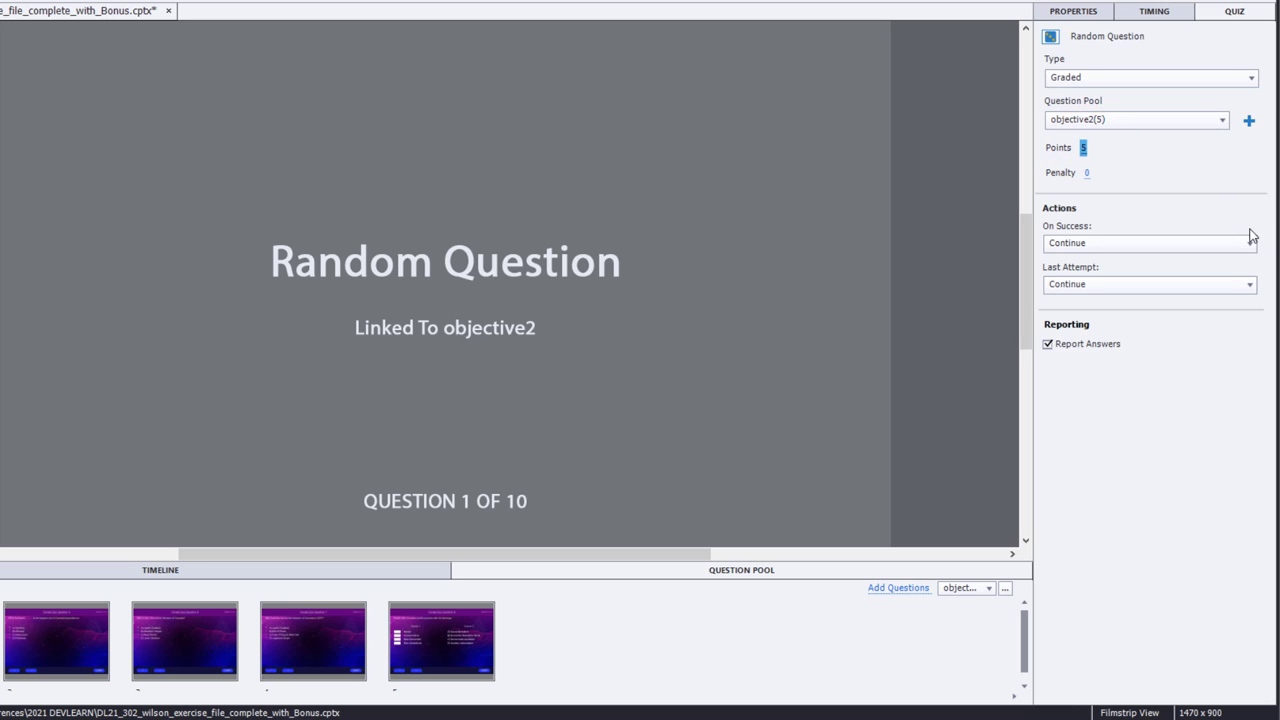
Step: Set its On Success and Last Attempt actions to 'Go to the next slide'
{"action": "left_click", "coordinate": [1137, 247]}
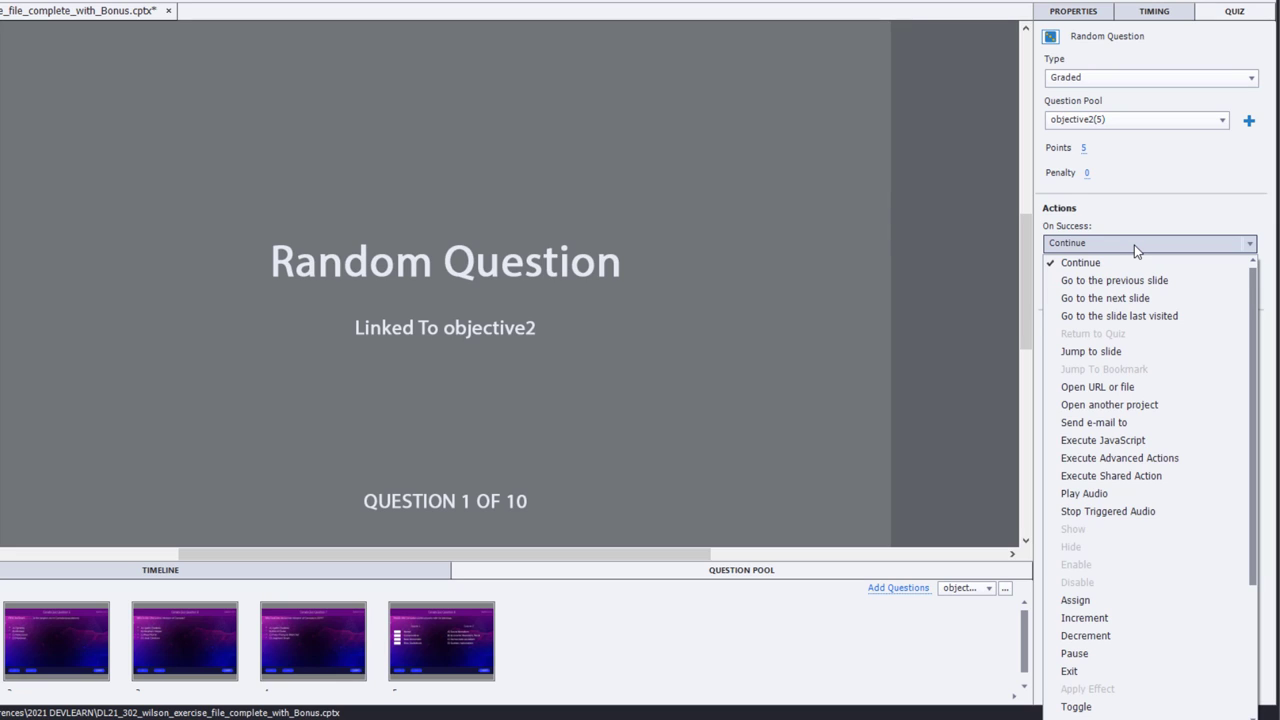
{"action": "left_click", "coordinate": [1105, 298]}
{"action": "left_click", "coordinate": [1124, 286]}
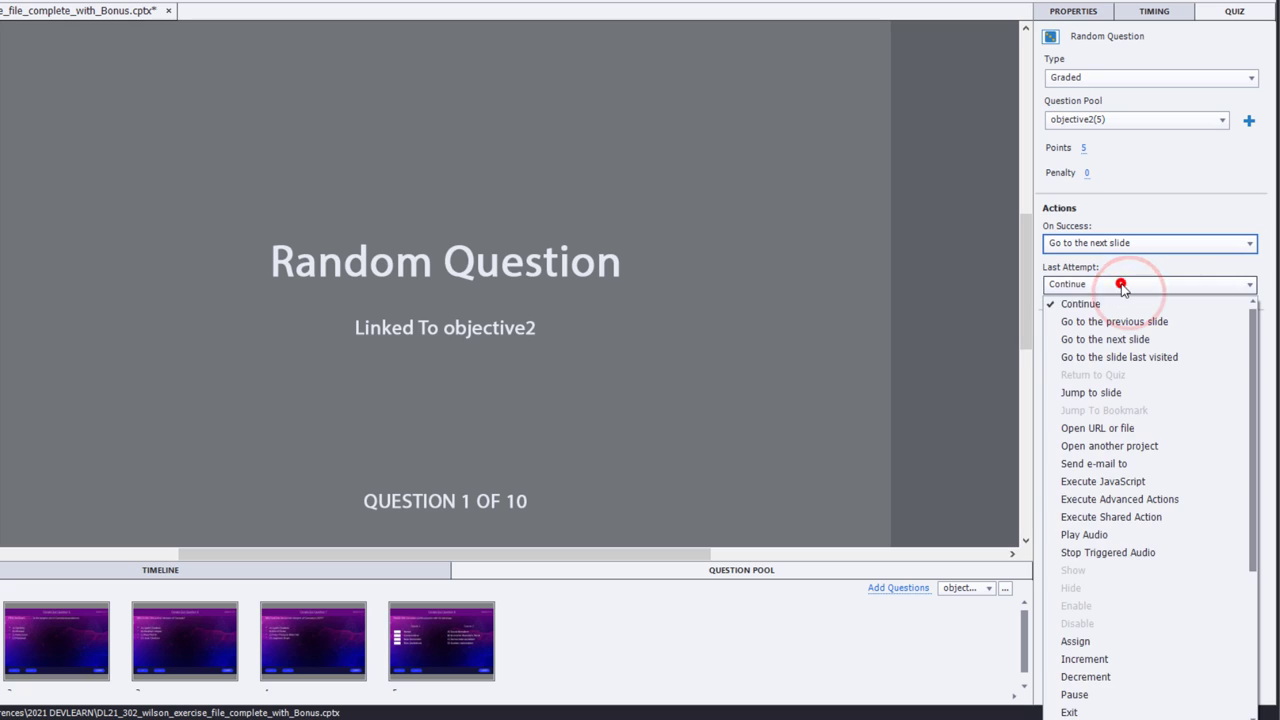
{"action": "left_click", "coordinate": [1141, 340]}
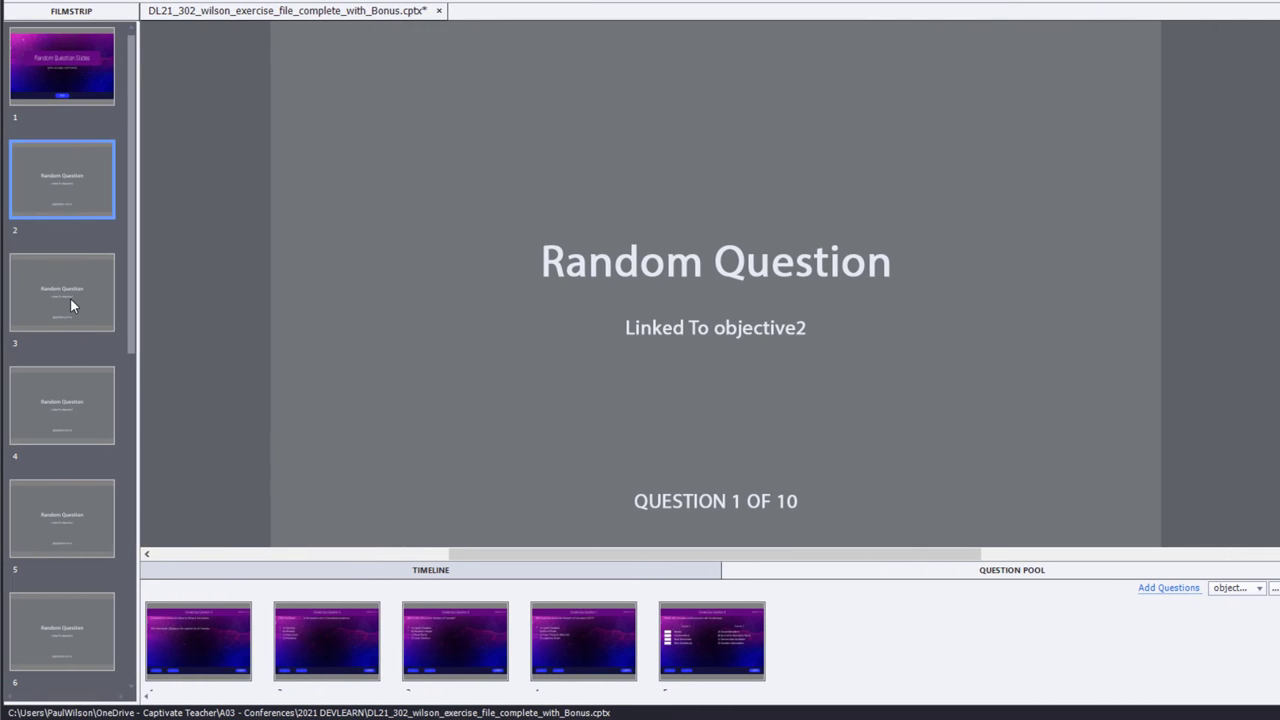
Step: Link random question slides 2–5 to the objective2 pool
{"action": "left_click", "coordinate": [70, 305]}
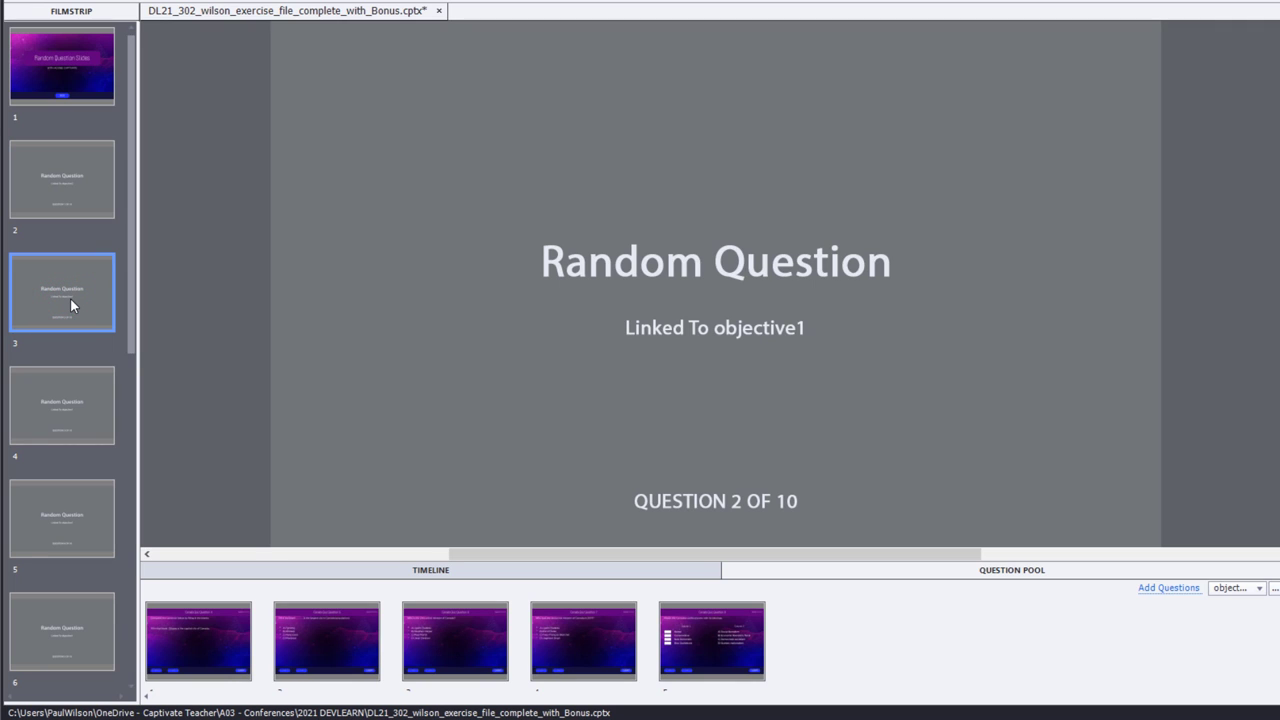
{"action": "left_click", "coordinate": [56, 618], "text": "shift"}
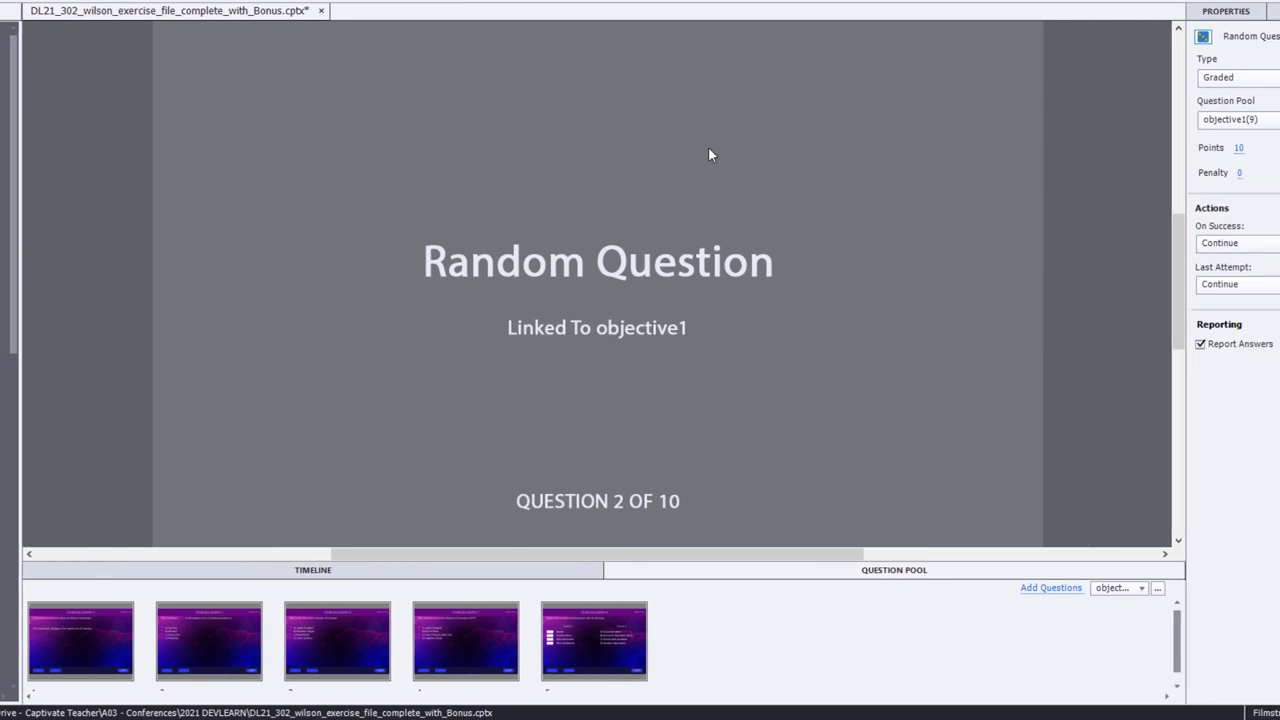
{"action": "left_click", "coordinate": [1130, 120]}
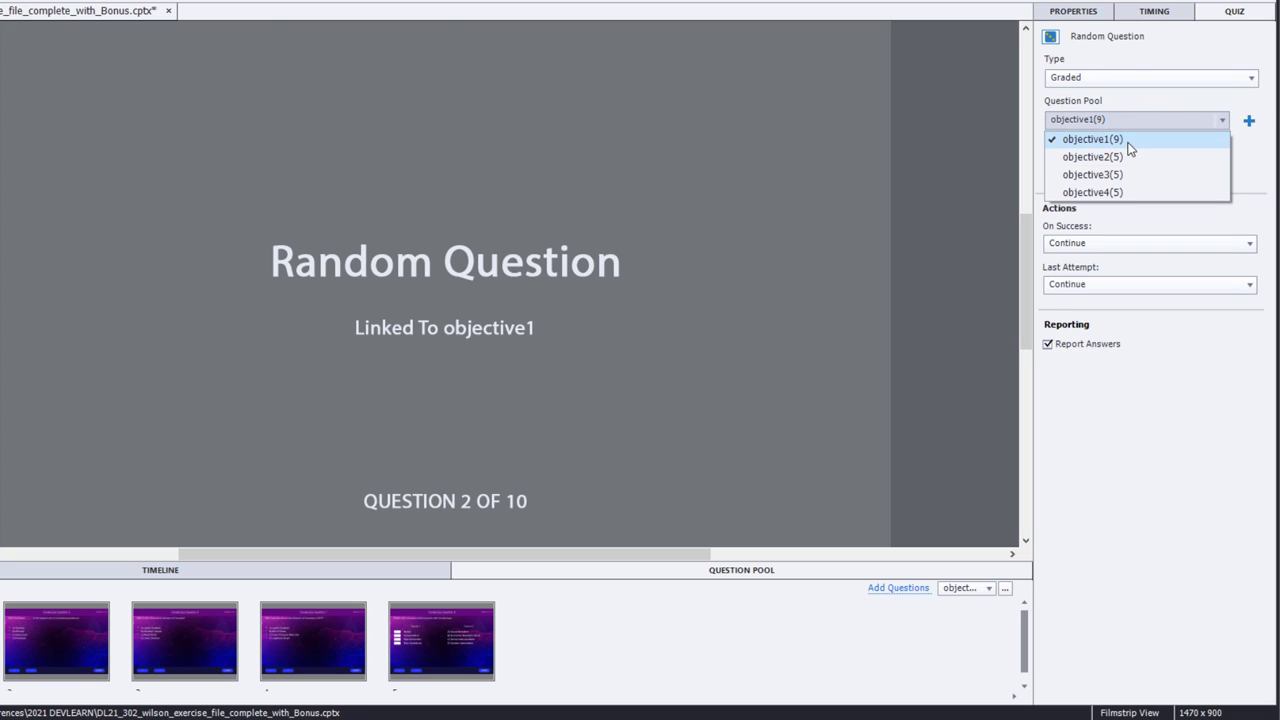
{"action": "left_click", "coordinate": [1135, 158]}
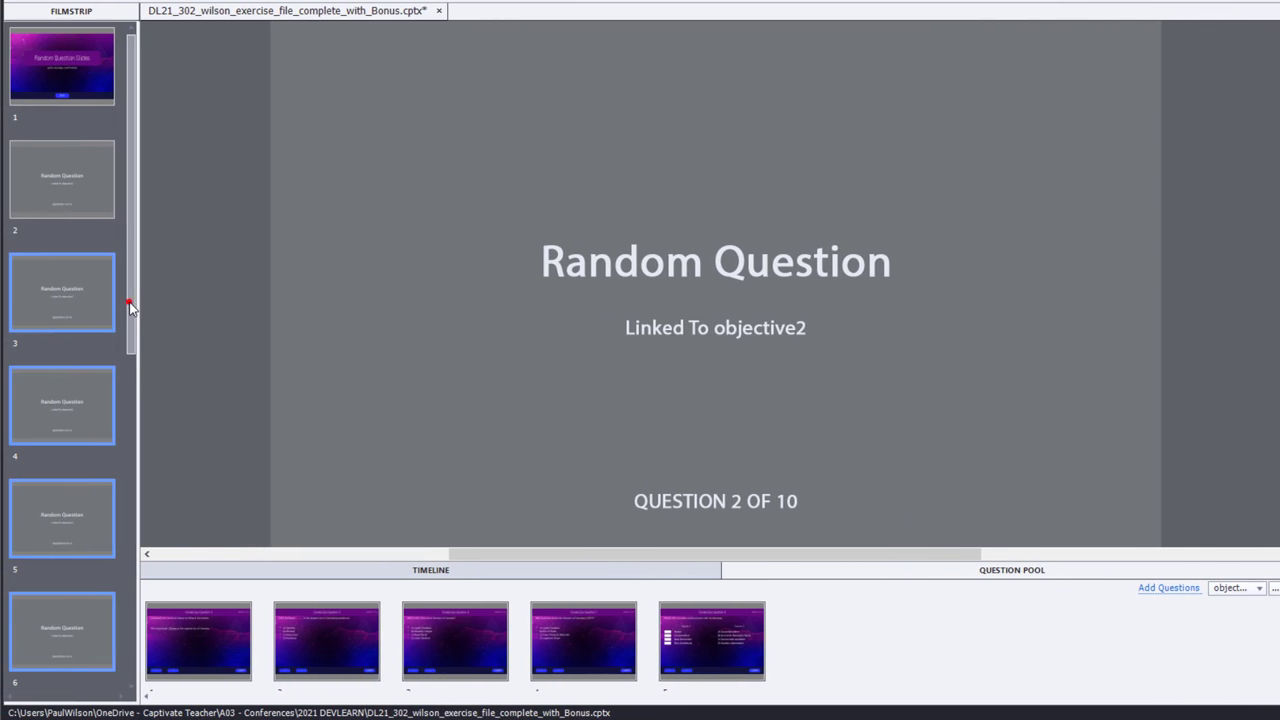
Step: Link question 6 to objective3 and question 8 to objective4
{"action": "left_click_drag", "start_coordinate": [129, 297], "coordinate": [150, 595]}
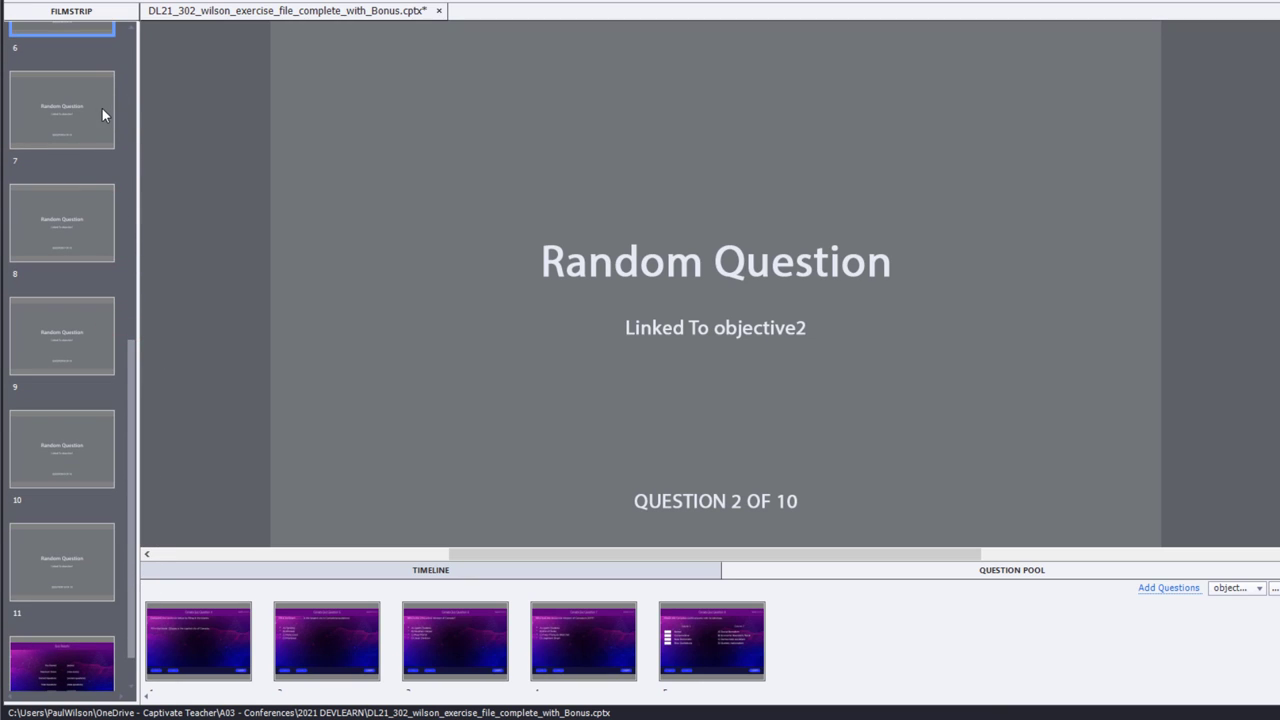
{"action": "left_click", "coordinate": [80, 118]}
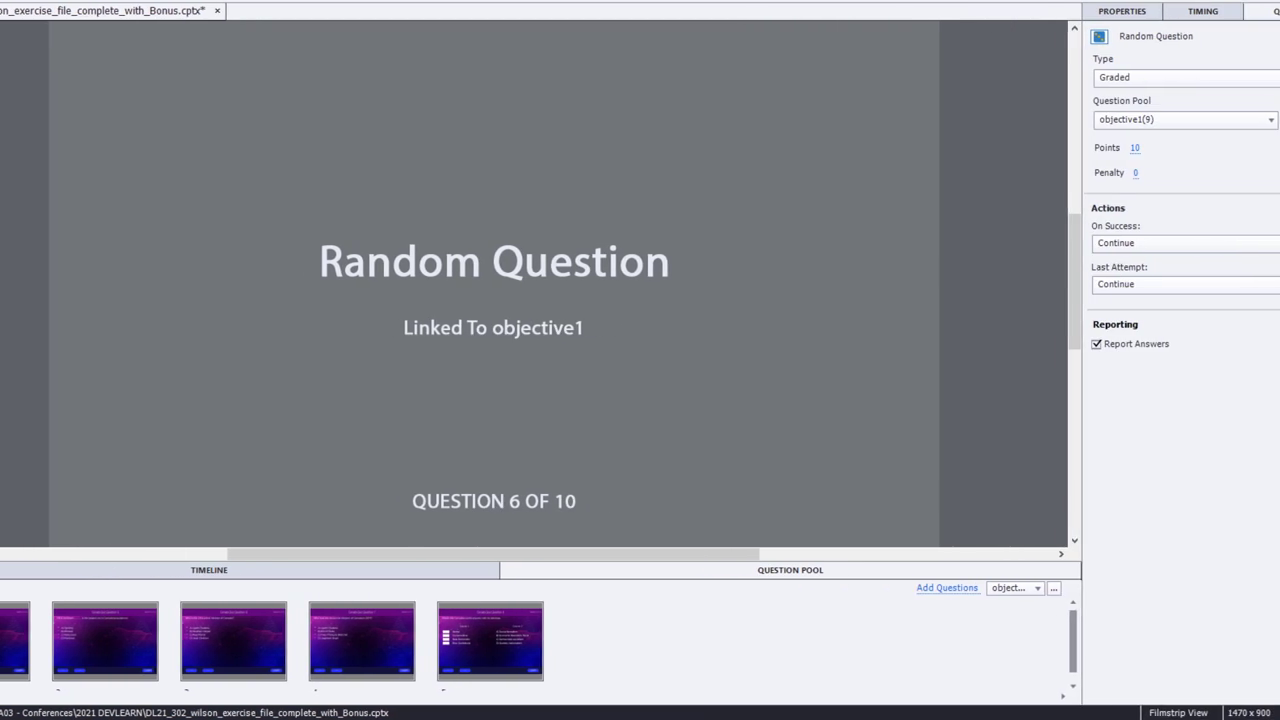
{"action": "left_click", "coordinate": [1098, 119]}
{"action": "left_click", "coordinate": [1121, 172]}
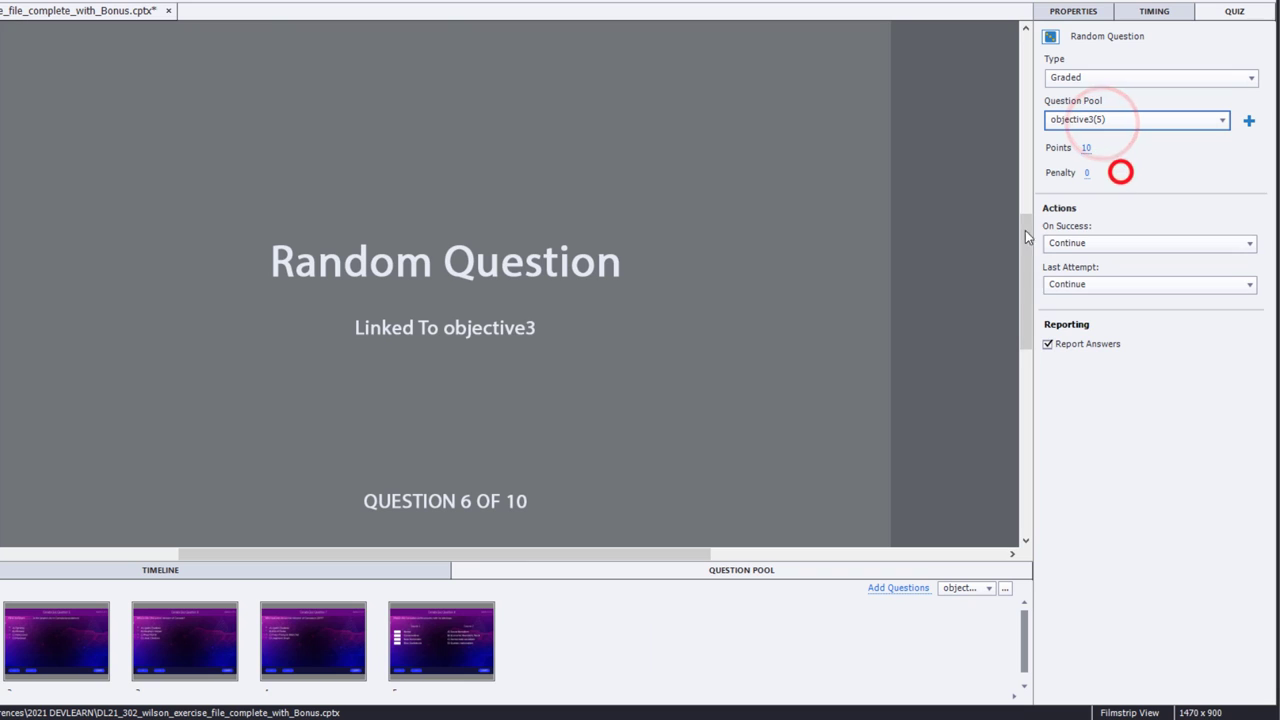
{"action": "left_click", "coordinate": [46, 329]}
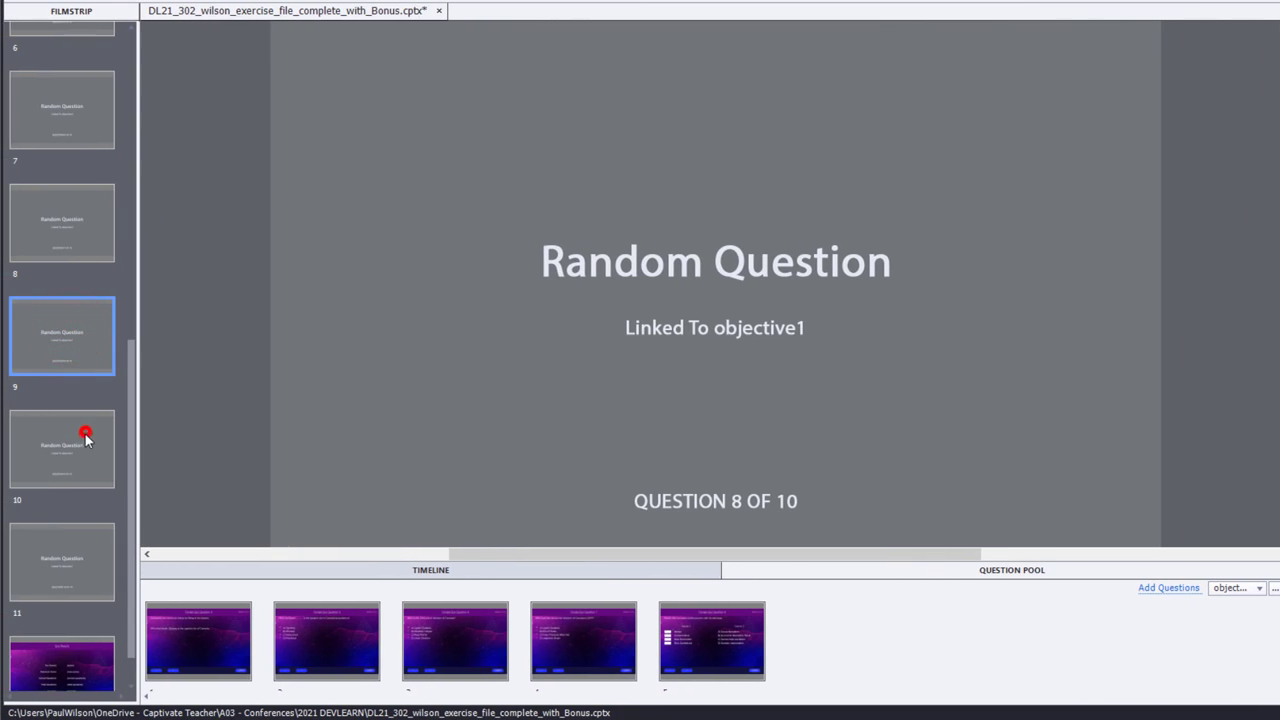
{"action": "left_click", "coordinate": [1119, 120]}
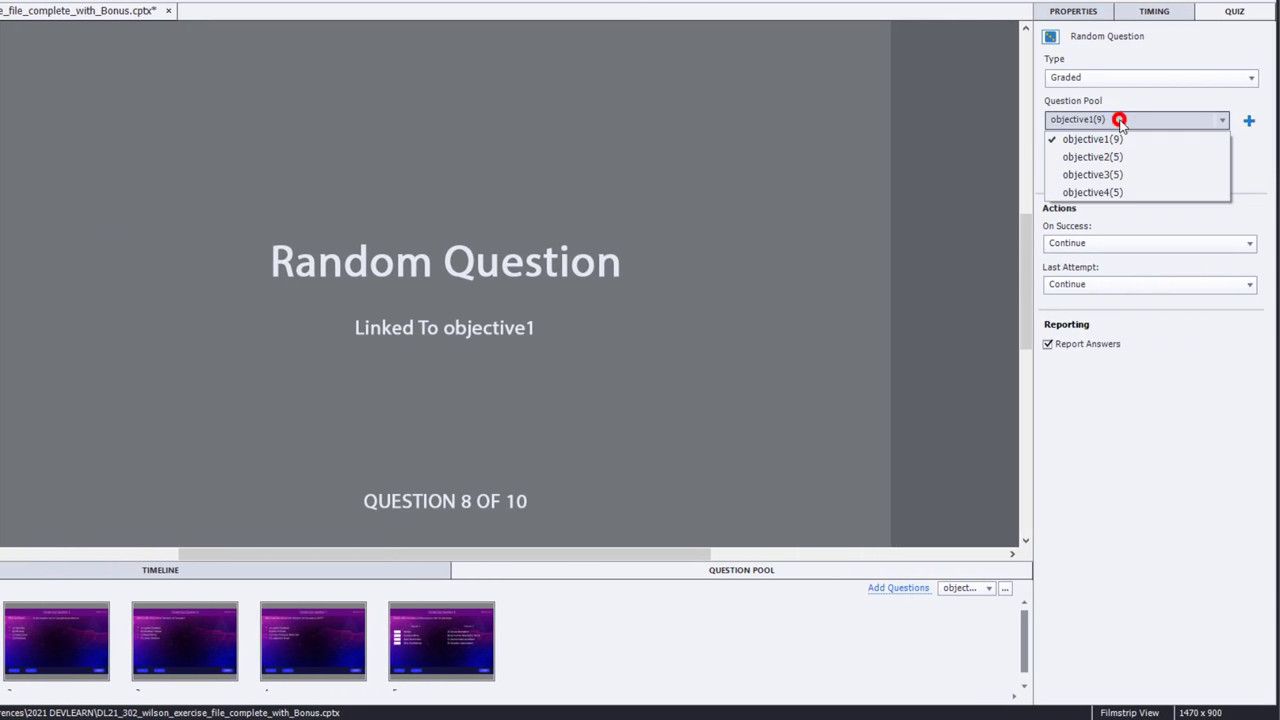
{"action": "left_click", "coordinate": [1120, 192]}
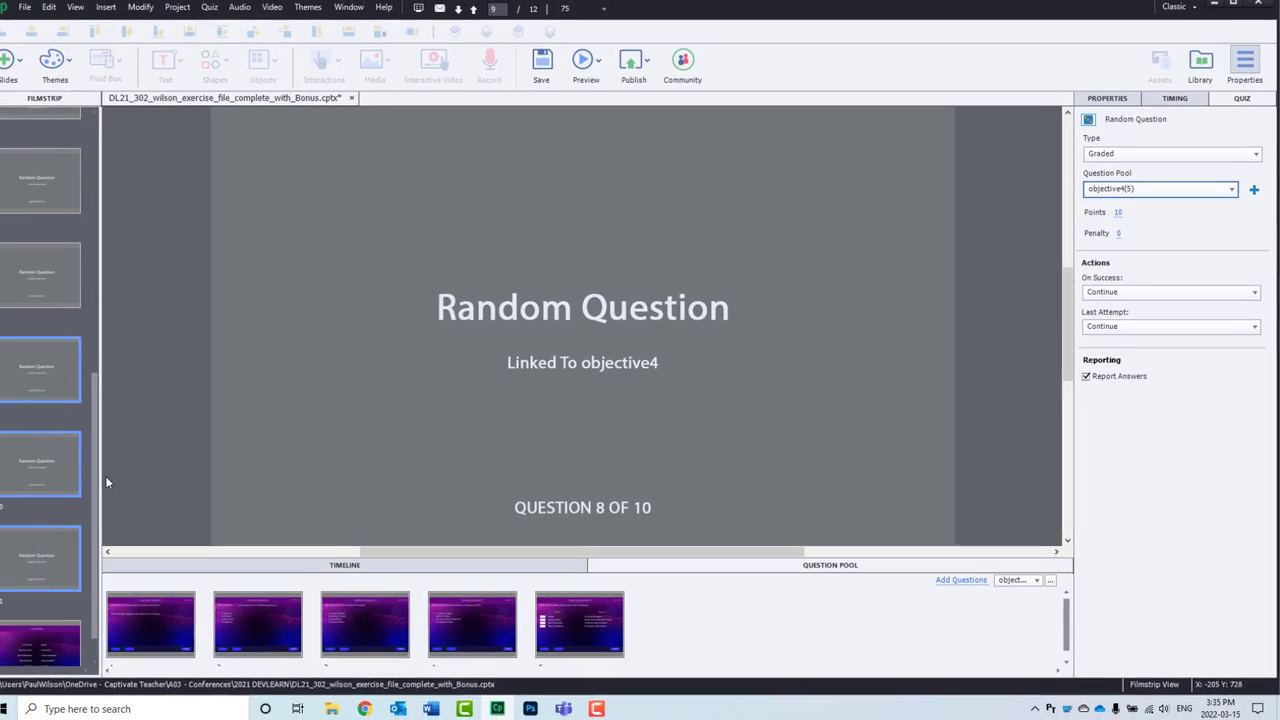
Step: Set random question slides 2–11 to 'Go to the next slide' on success and last attempt, 5 points each
{"action": "left_click", "coordinate": [110, 467]}
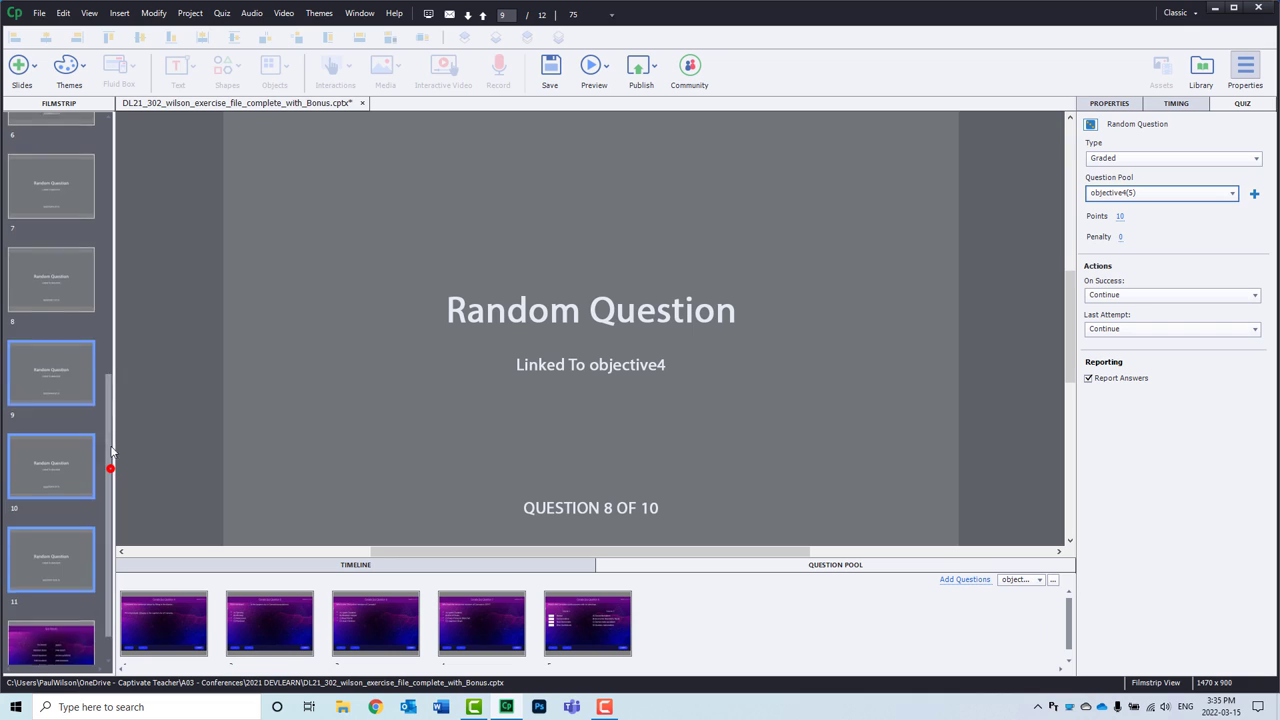
{"action": "left_click", "coordinate": [71, 234]}
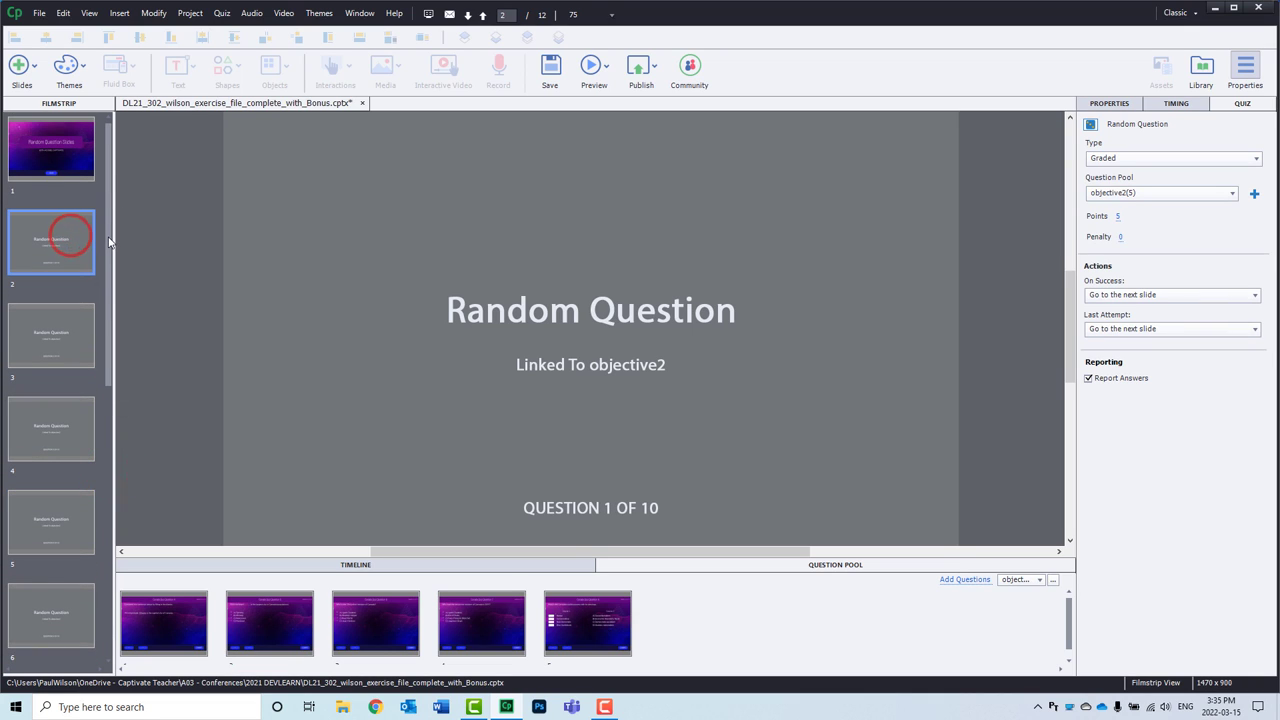
{"action": "left_click_drag", "start_coordinate": [107, 237], "coordinate": [114, 440]}
{"action": "left_click", "coordinate": [48, 534]}
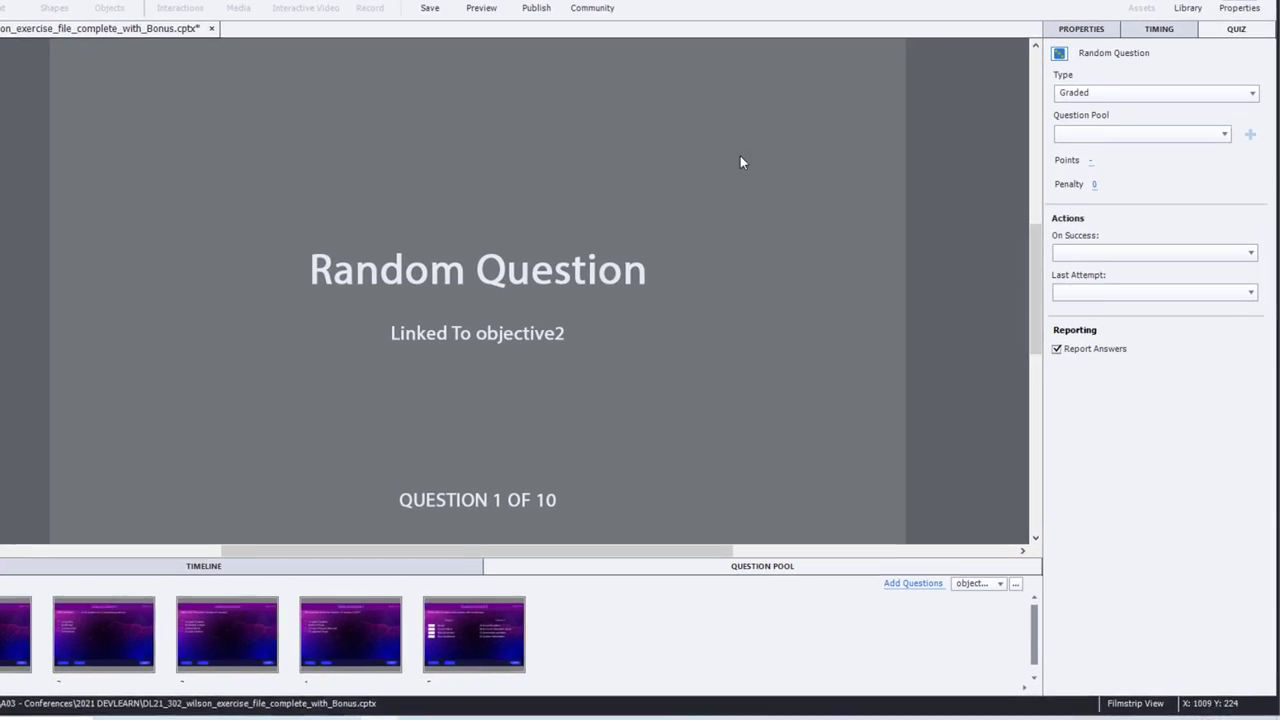
{"action": "left_click", "coordinate": [1103, 242]}
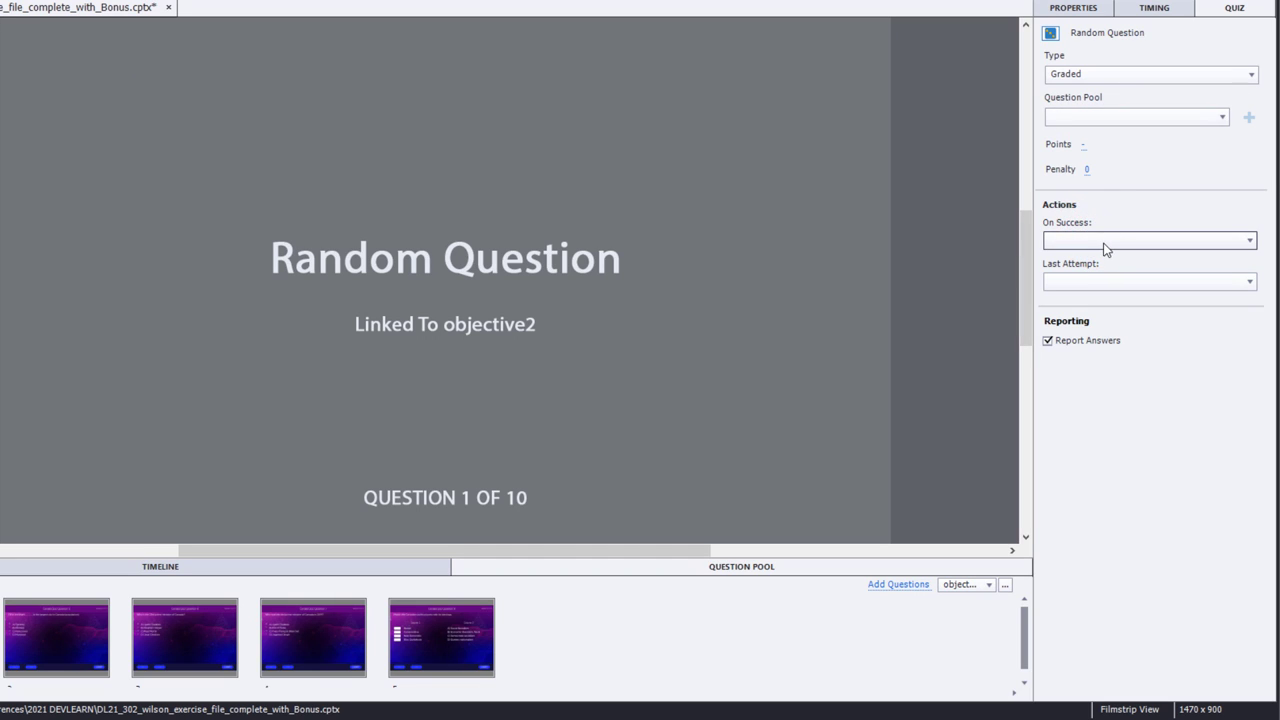
{"action": "left_click", "coordinate": [1100, 243]}
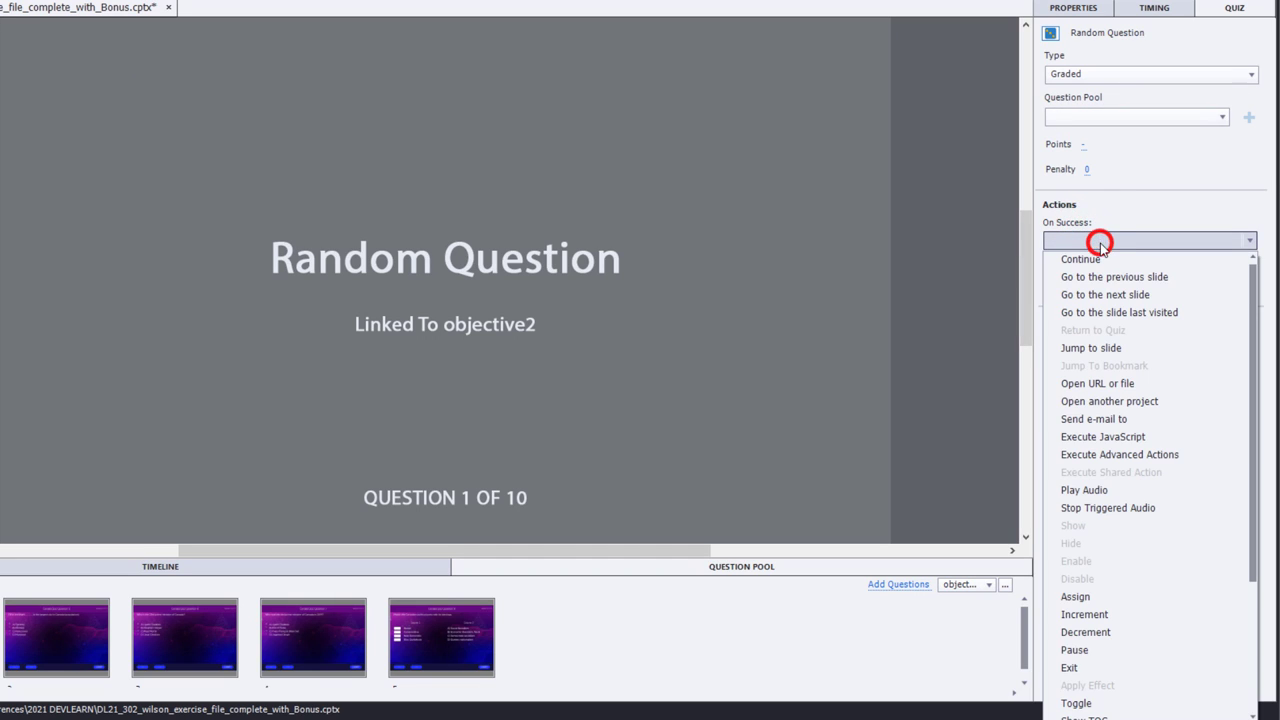
{"action": "left_click", "coordinate": [1121, 292]}
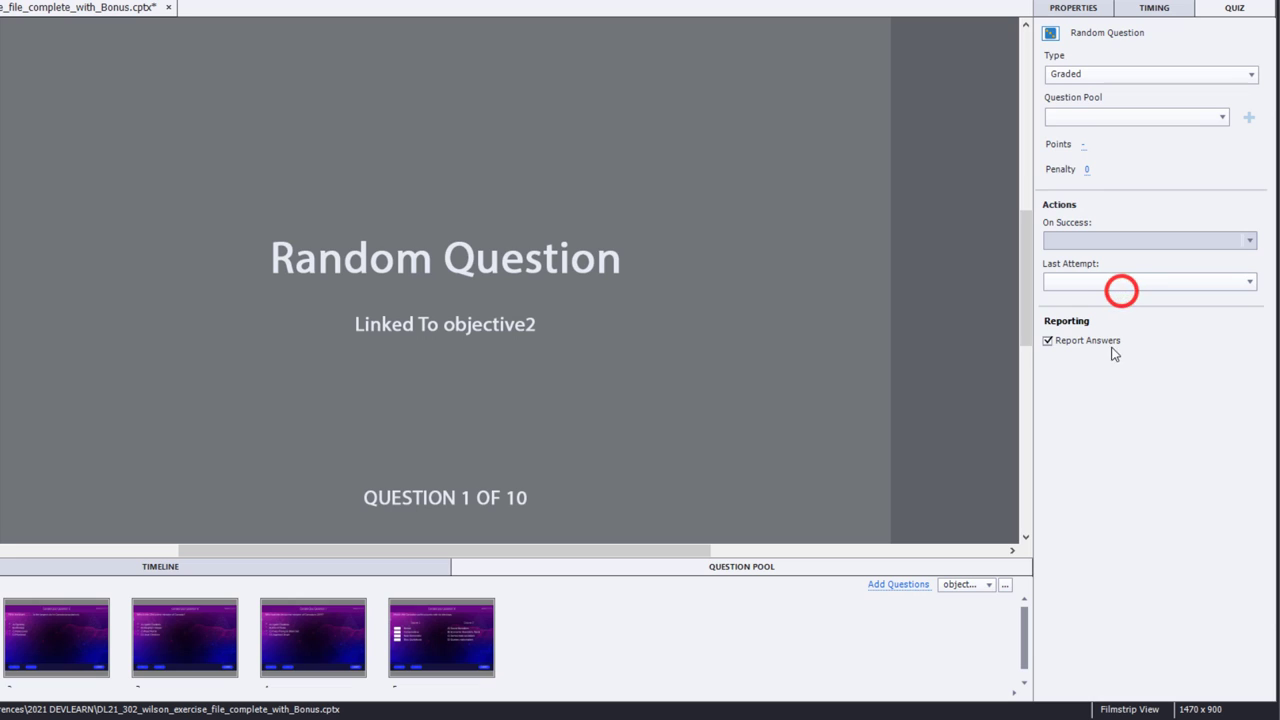
{"action": "left_click", "coordinate": [1106, 281]}
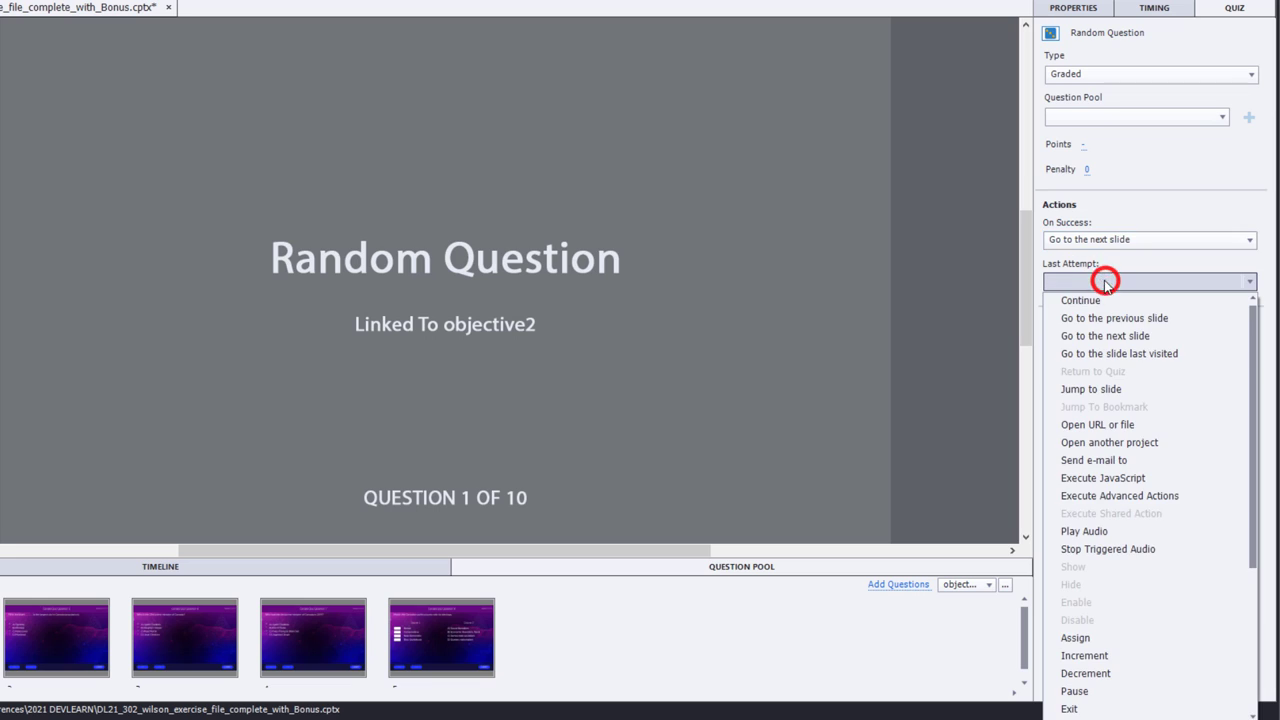
{"action": "left_click", "coordinate": [1109, 336]}
{"action": "left_click", "coordinate": [1083, 144]}
{"action": "type", "text": "5"}
{"action": "key", "text": "Return"}
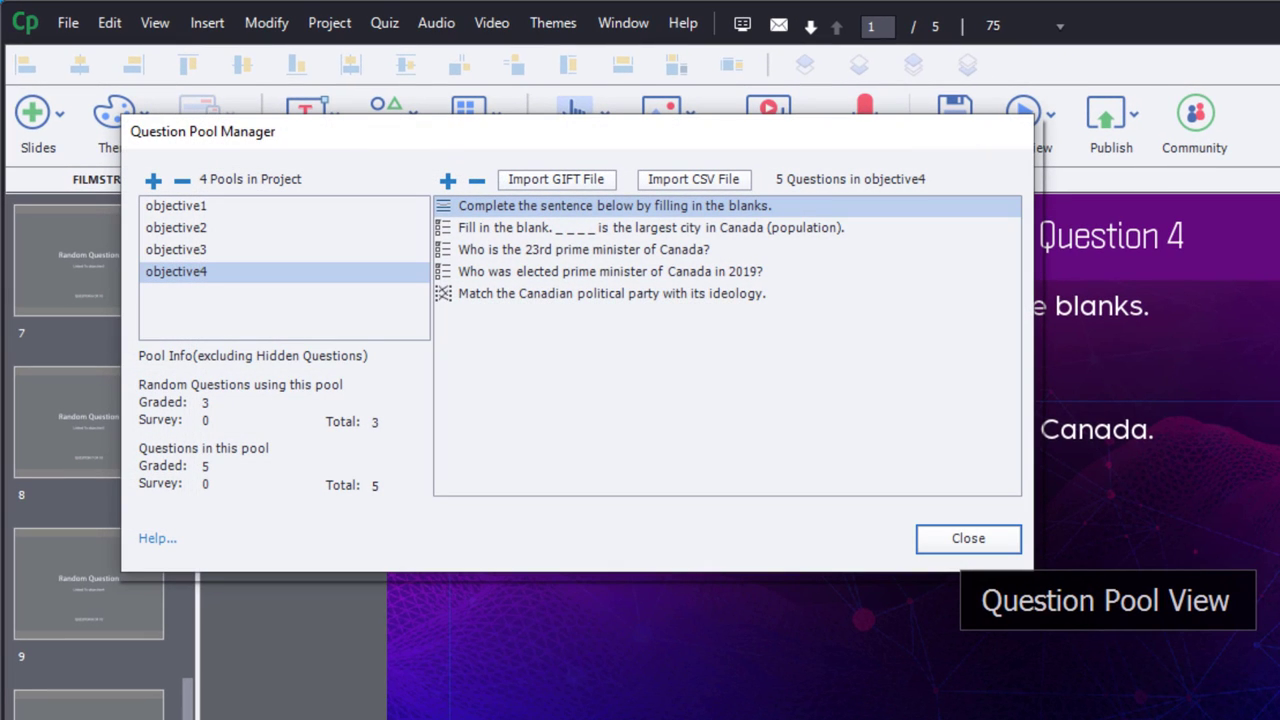
Step: In the objective1 pool, select the largest-city, head-of-state and patriation questions
{"action": "left_click", "coordinate": [178, 206]}
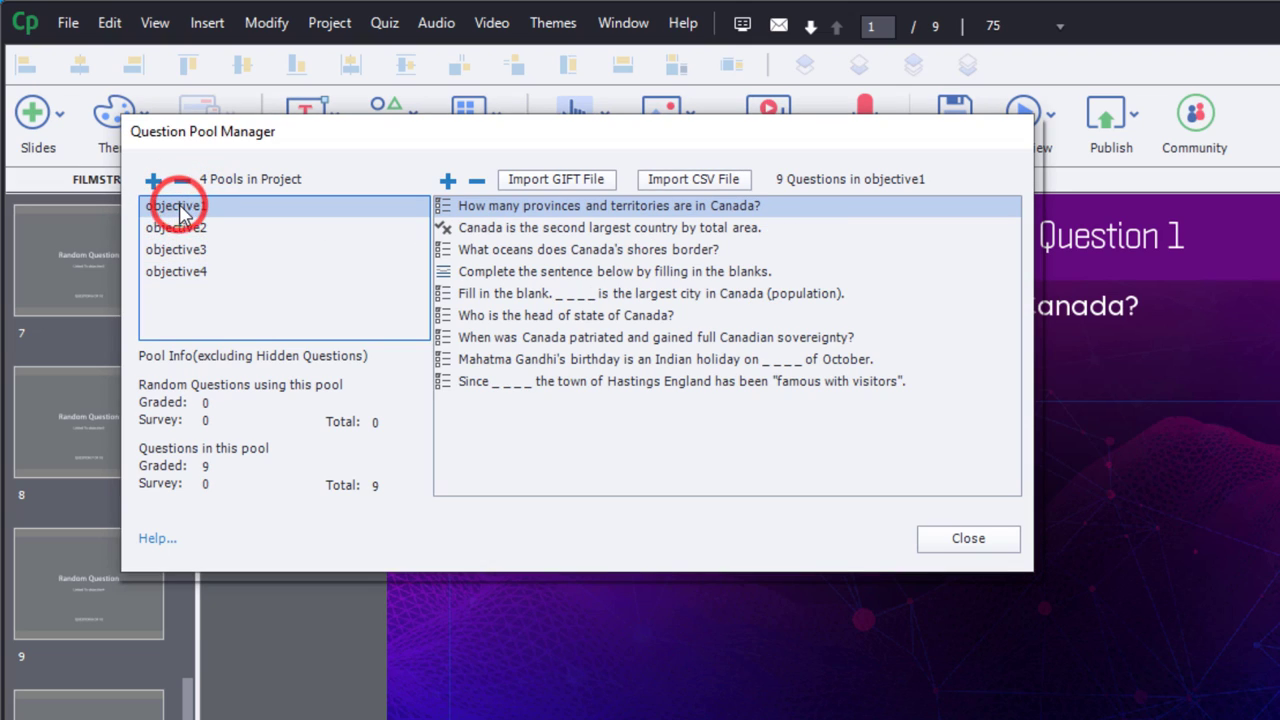
{"action": "left_click", "coordinate": [474, 296]}
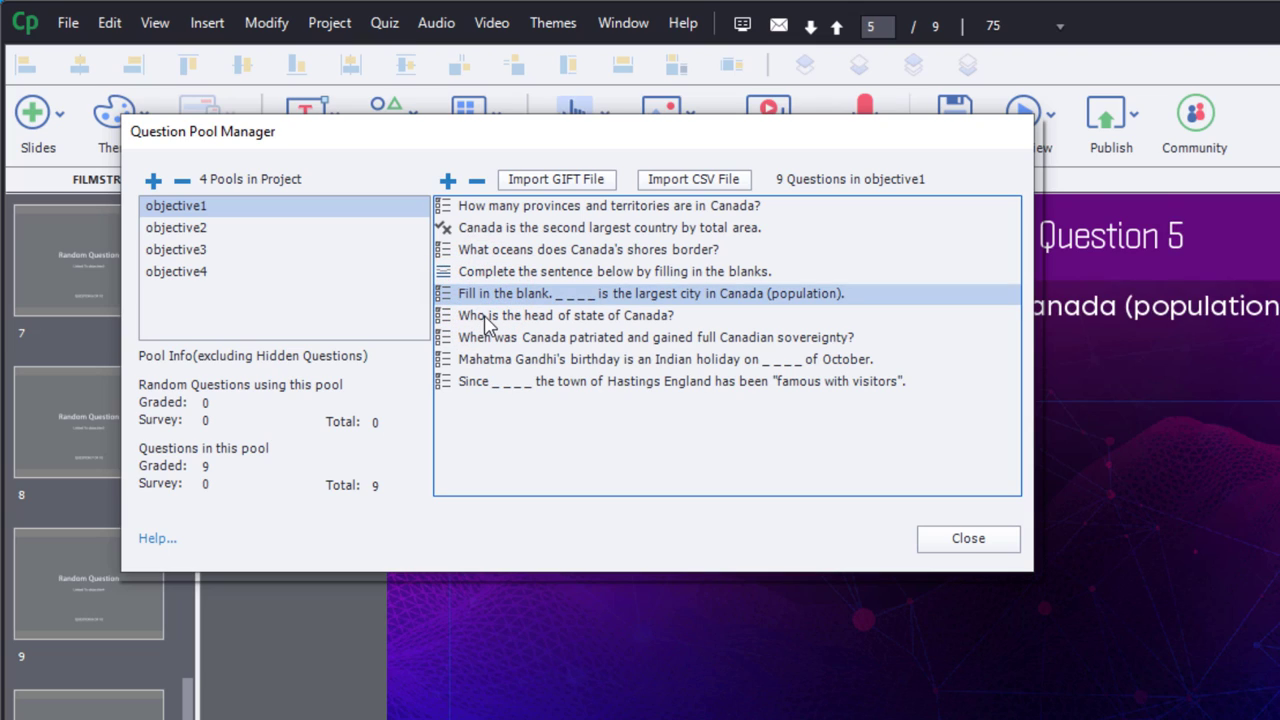
{"action": "left_click", "coordinate": [485, 318], "text": "shift"}
{"action": "left_click", "coordinate": [484, 344], "text": "shift"}
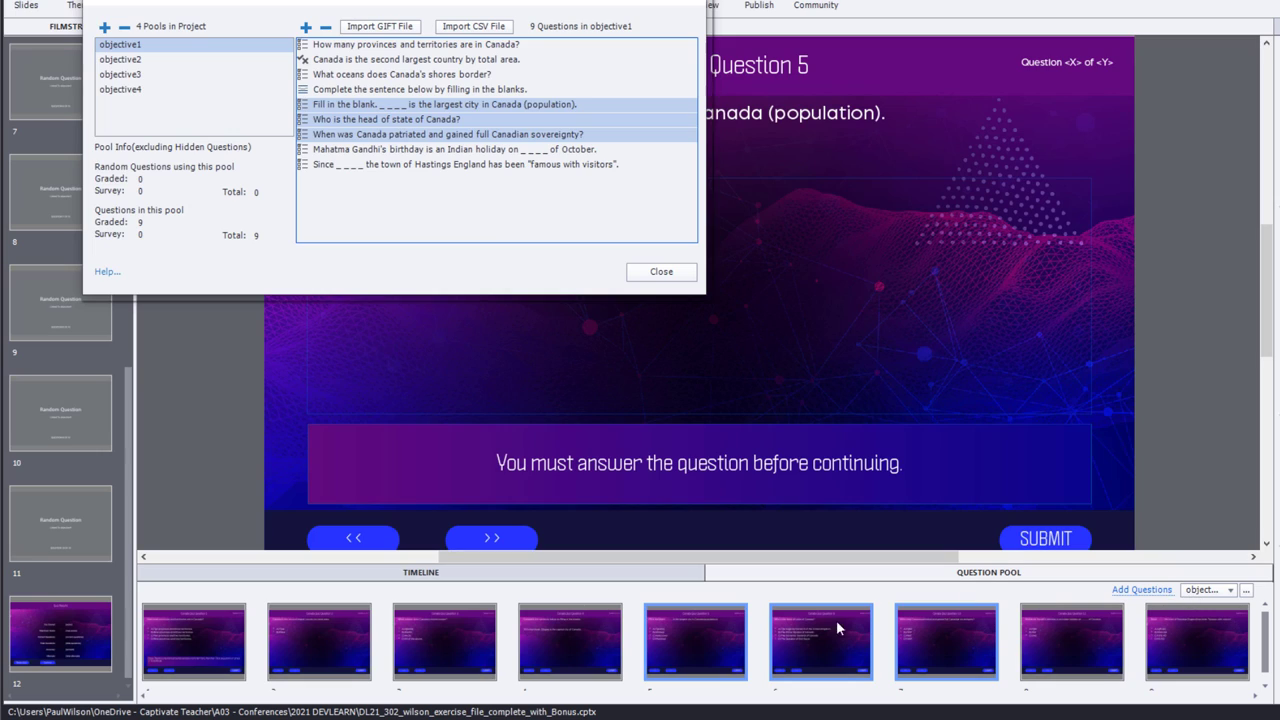
Step: Move the selected largest-city, head-of-state and patriation questions to objective3, leaving objective1 with 6 questions
{"action": "left_click", "coordinate": [684, 277]}
{"action": "right_click", "coordinate": [697, 633]}
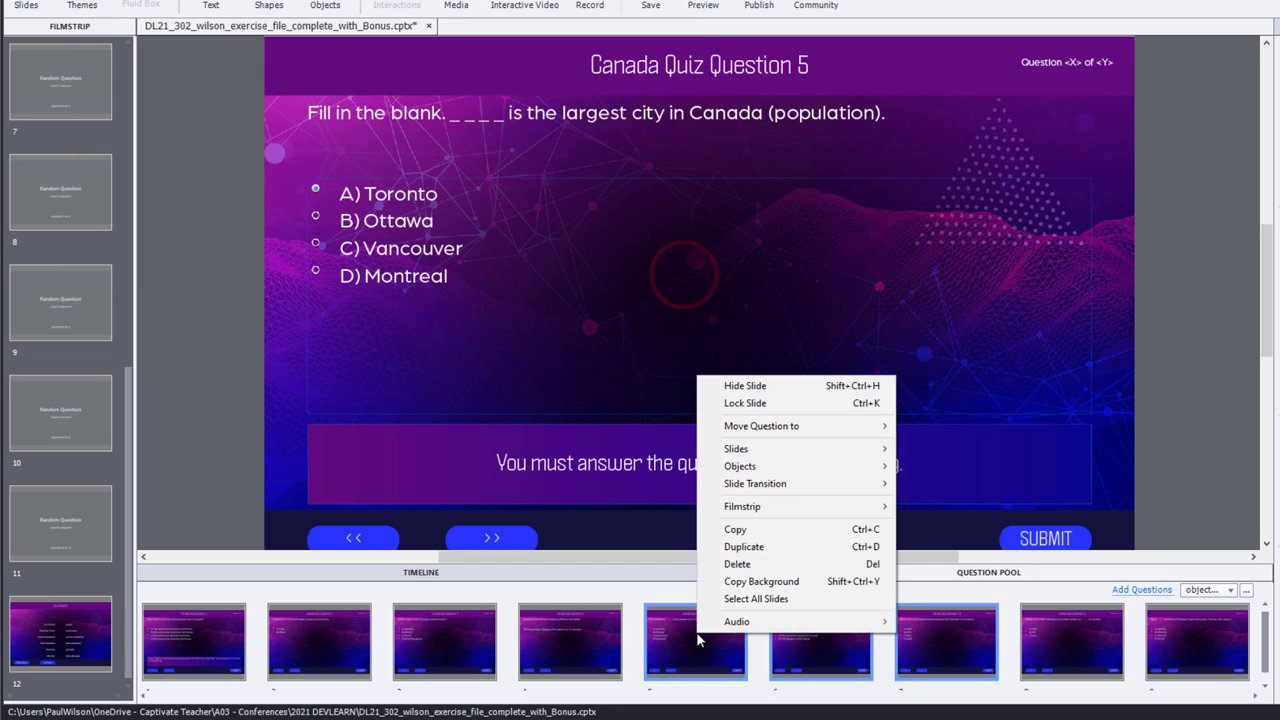
{"action": "mouse_move", "coordinate": [864, 429]}
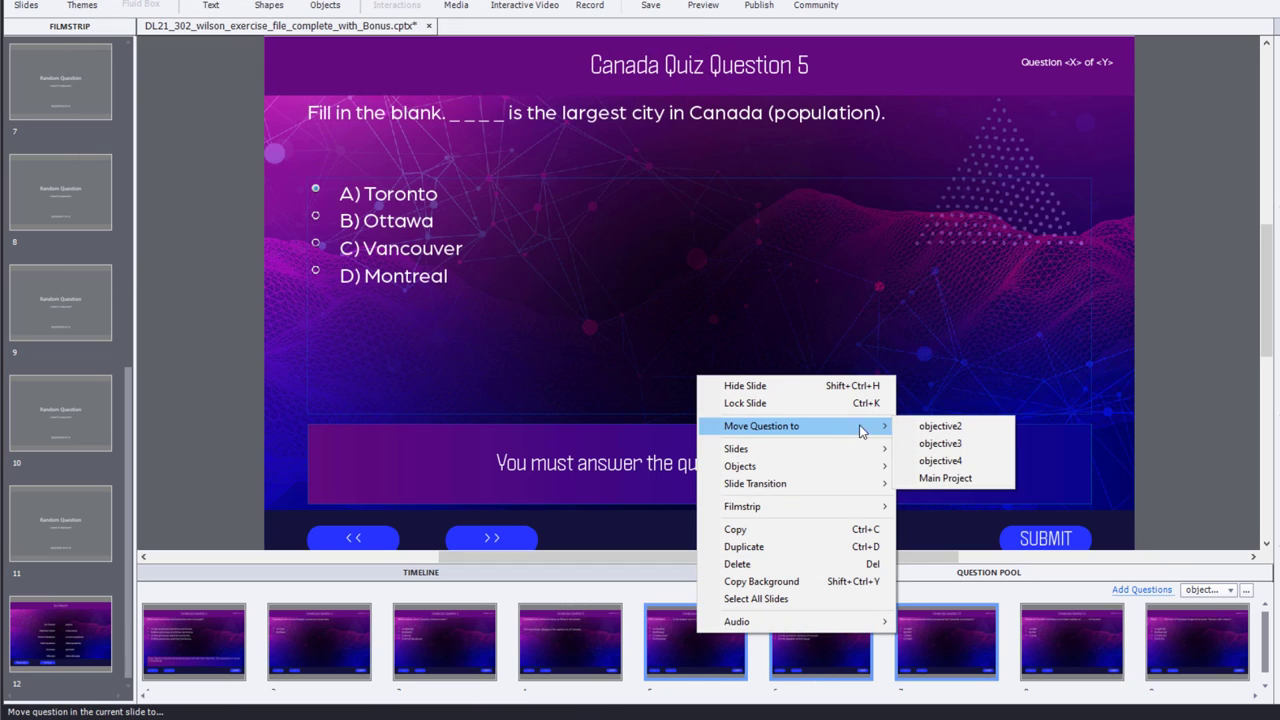
{"action": "left_click", "coordinate": [977, 445]}
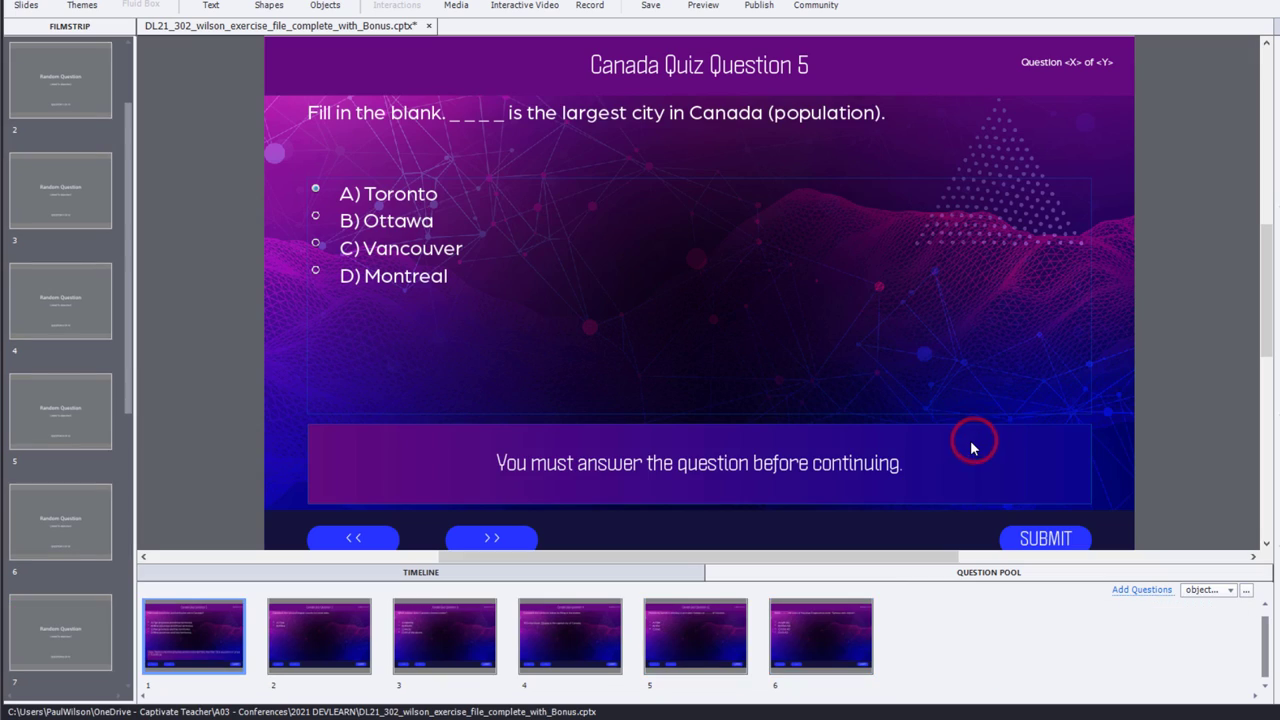